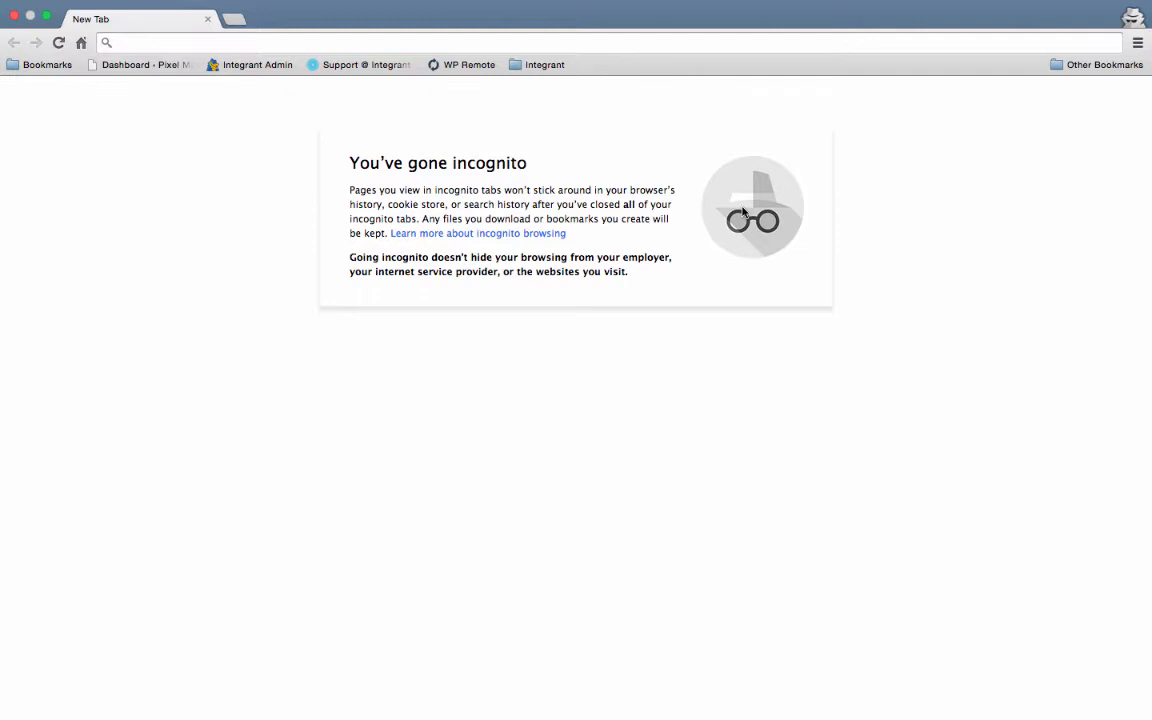
- Open the Stampin' Up! online store at stampinup.com/ecweb
{"action": "left_click", "coordinate": [612, 43]}
{"action": "type", "text": "s"}
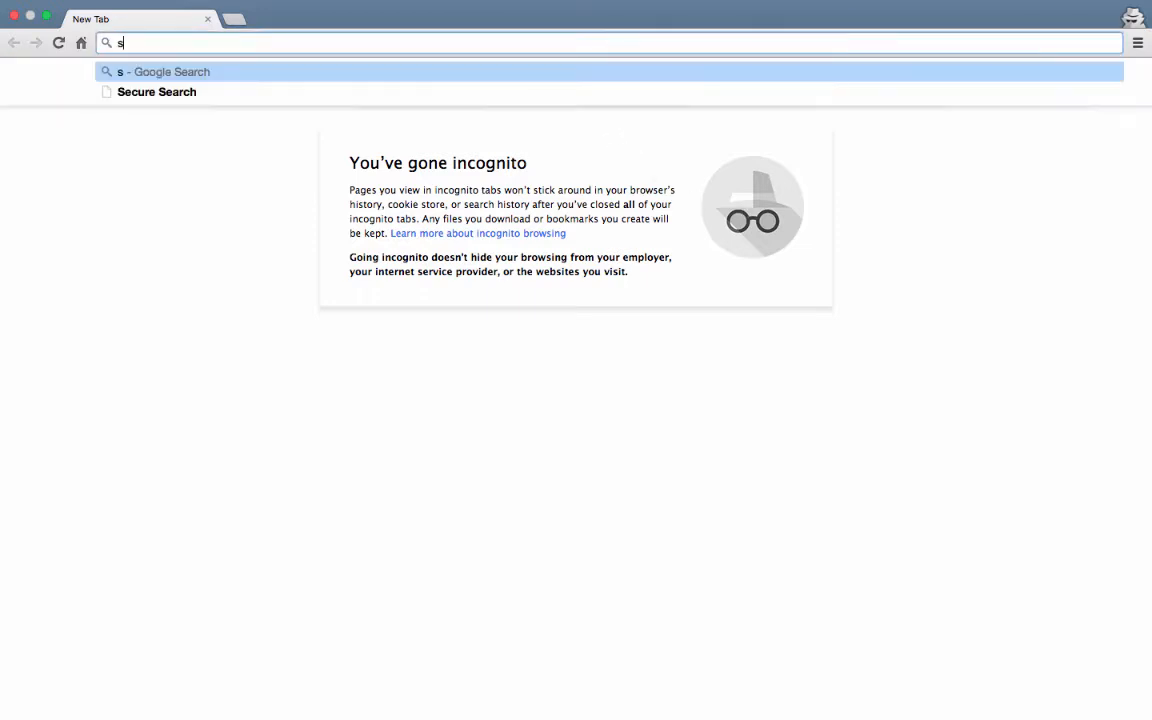
{"action": "type", "text": "tampin"}
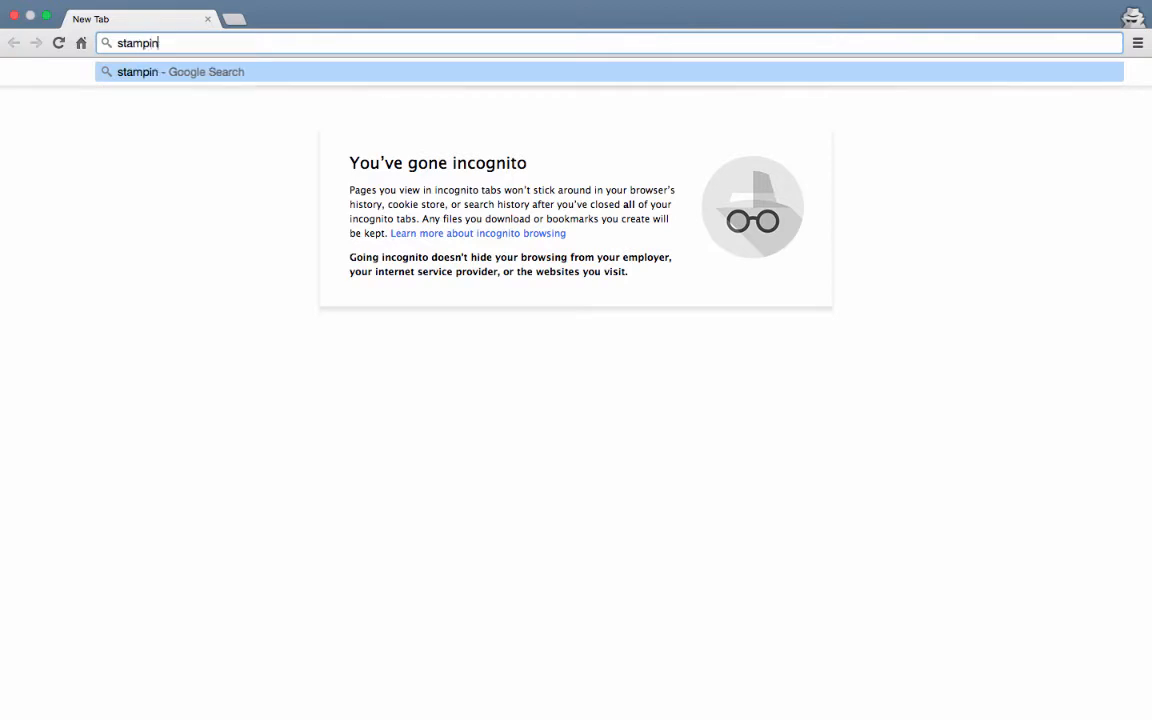
{"action": "type", "text": "up.com"}
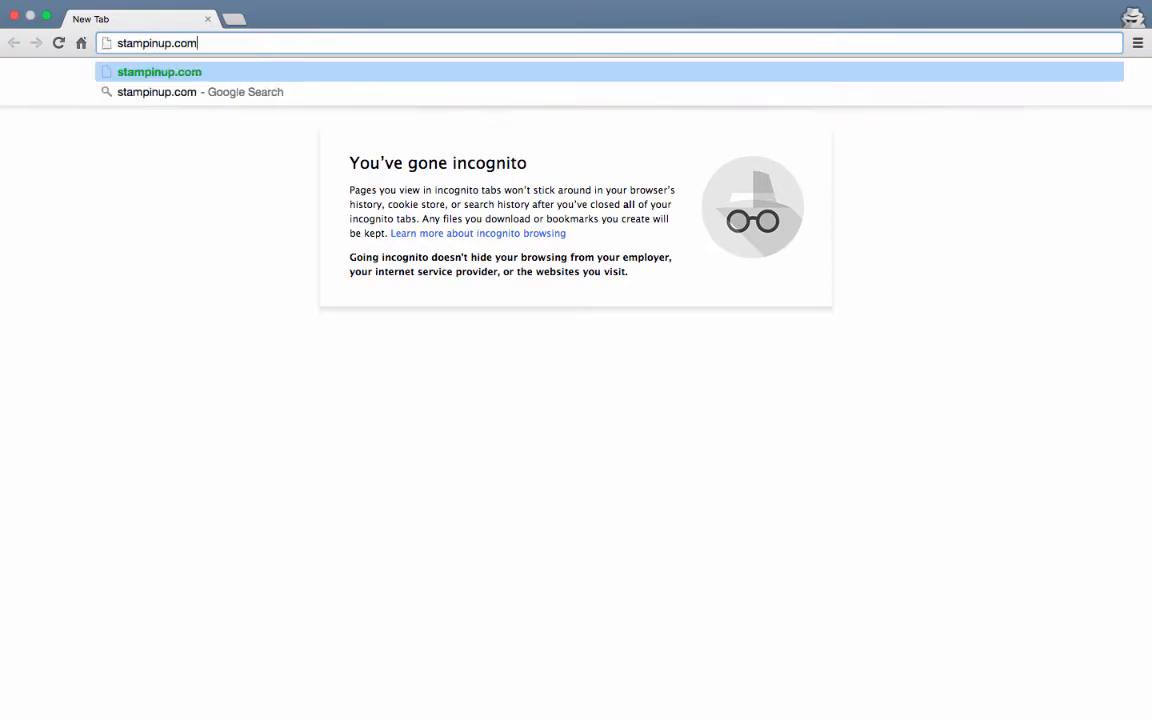
{"action": "type", "text": "/ex"}
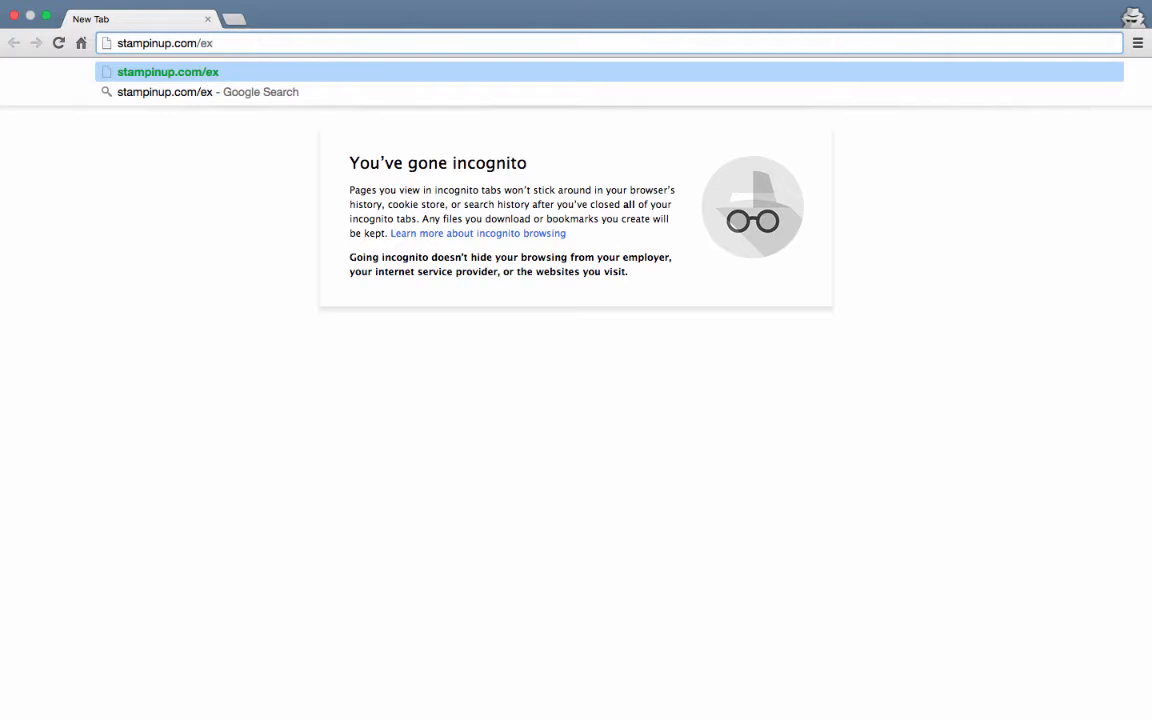
{"action": "key", "text": "BackSpace"}
{"action": "type", "text": "cweb"}
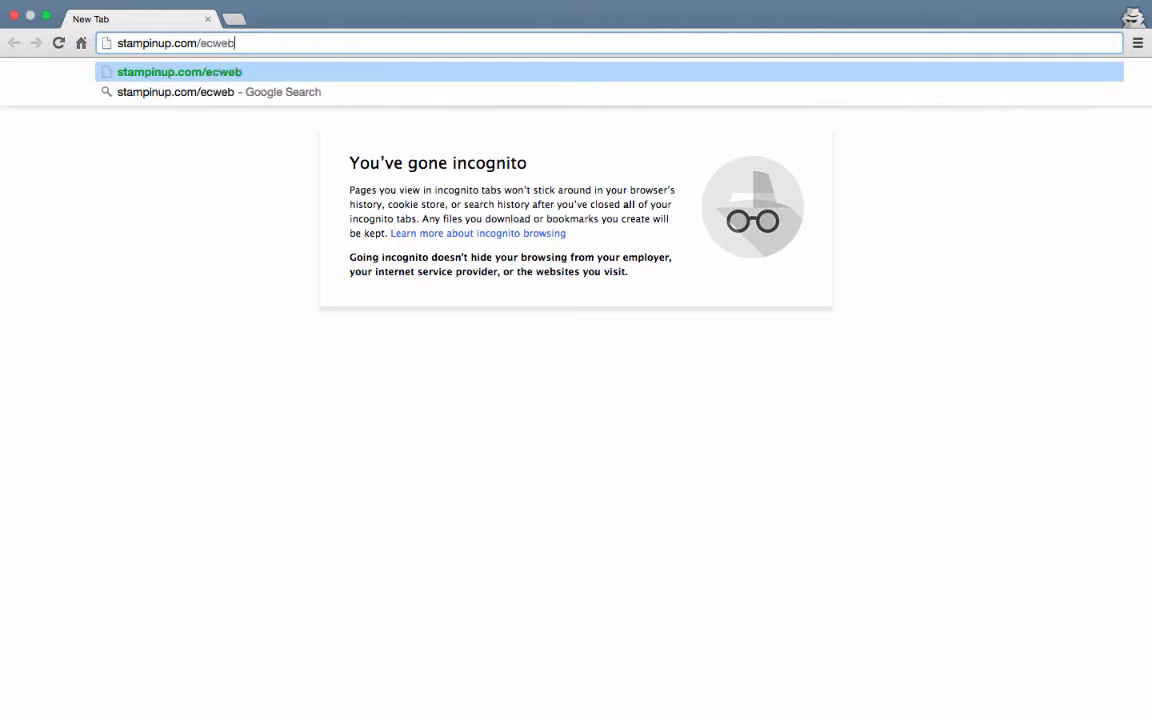
{"action": "key", "text": "Return"}
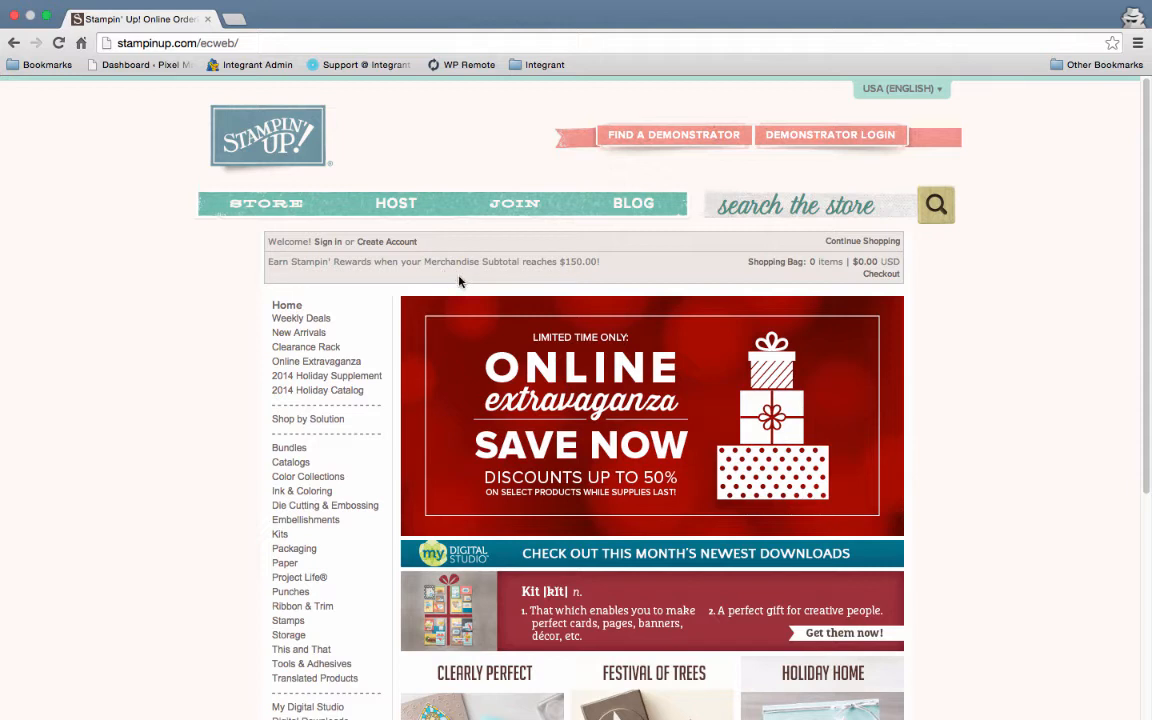
- Append "?dbwsdemoid=" and the demonstrator ID to the store's main address and load the page
{"action": "left_click", "coordinate": [376, 46]}
{"action": "left_click", "coordinate": [378, 48]}
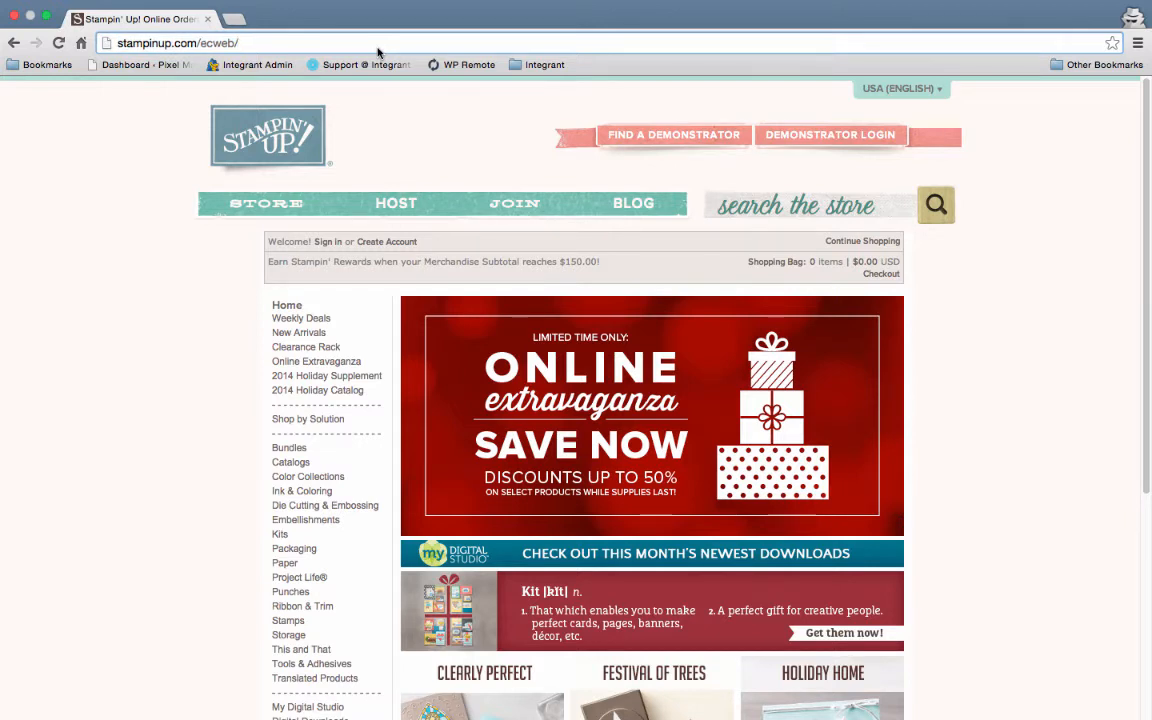
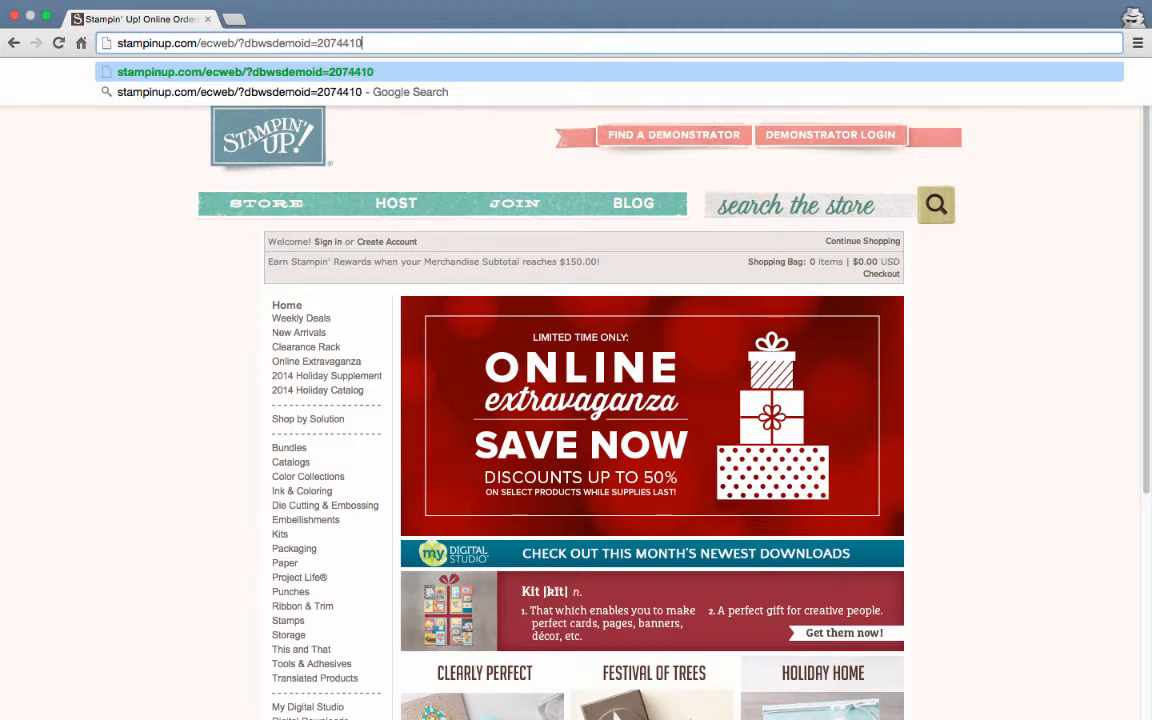
{"action": "key", "text": "Return"}
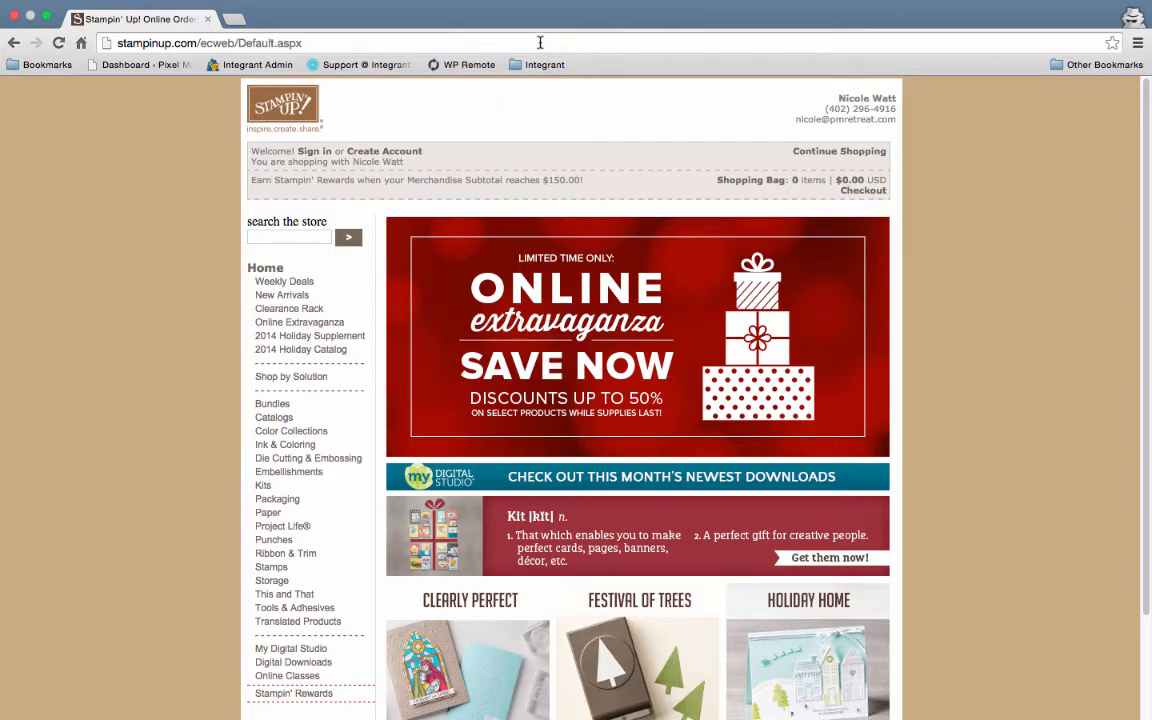
- Return to the general store home page and open the Online Extravaganza category from its large banner
{"action": "left_click", "coordinate": [13, 43]}
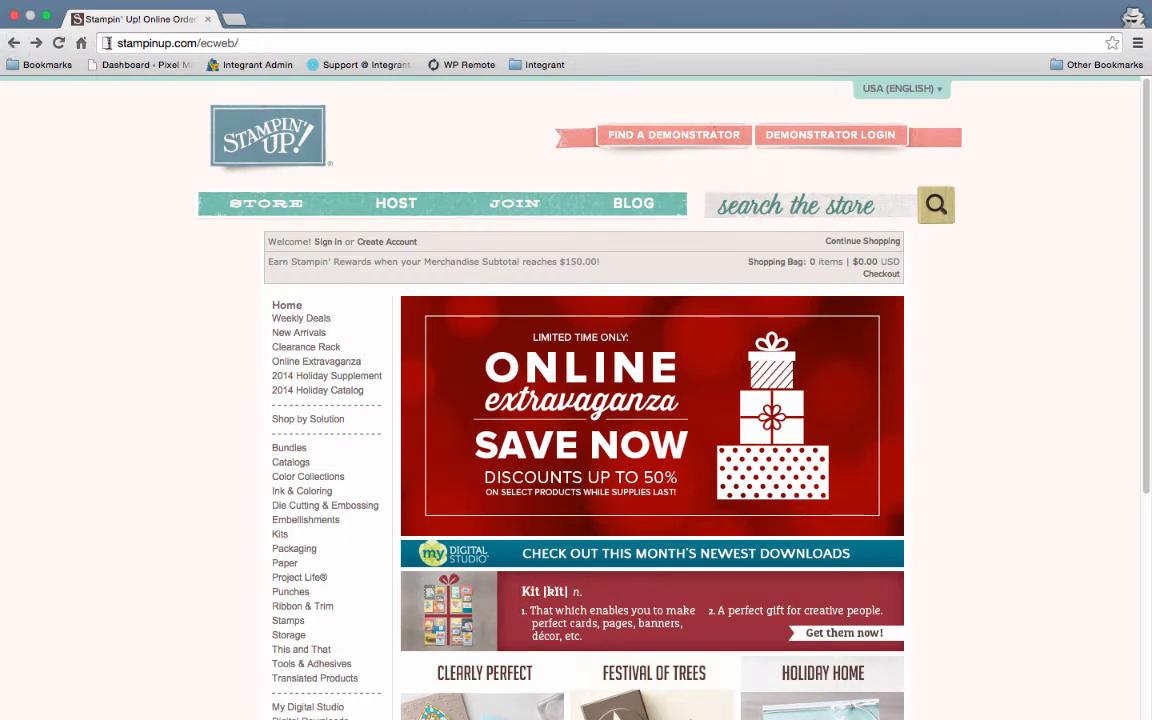
{"action": "left_click", "coordinate": [267, 43]}
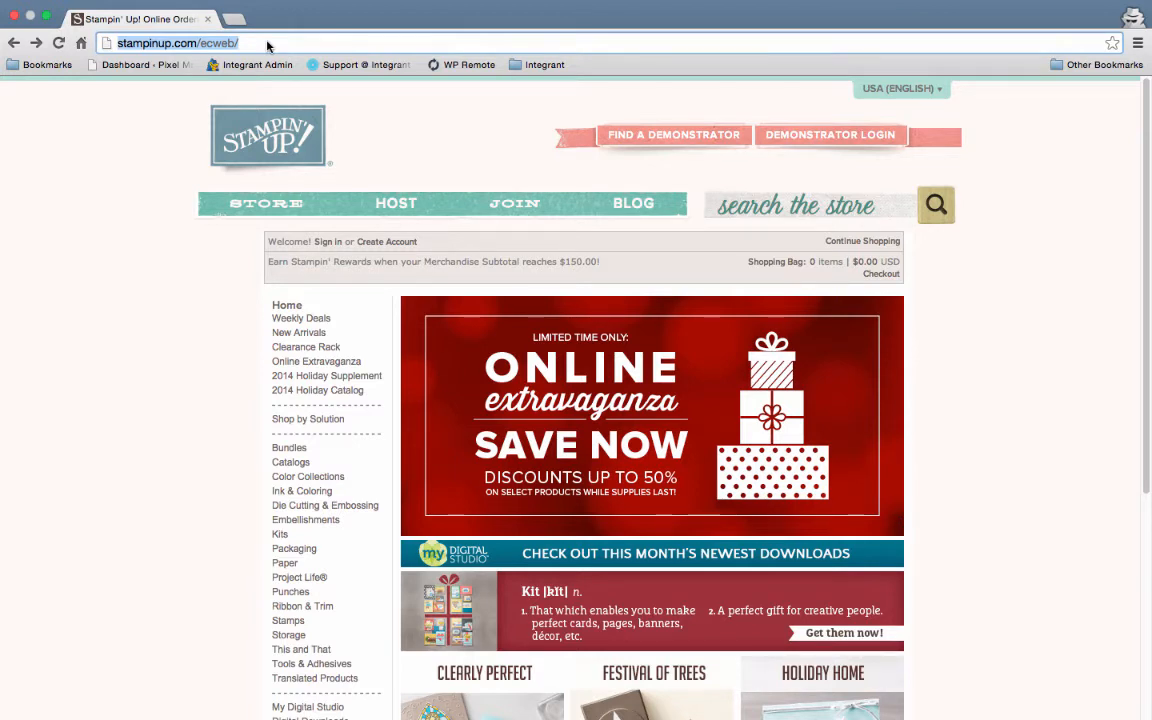
{"action": "left_click", "coordinate": [566, 381]}
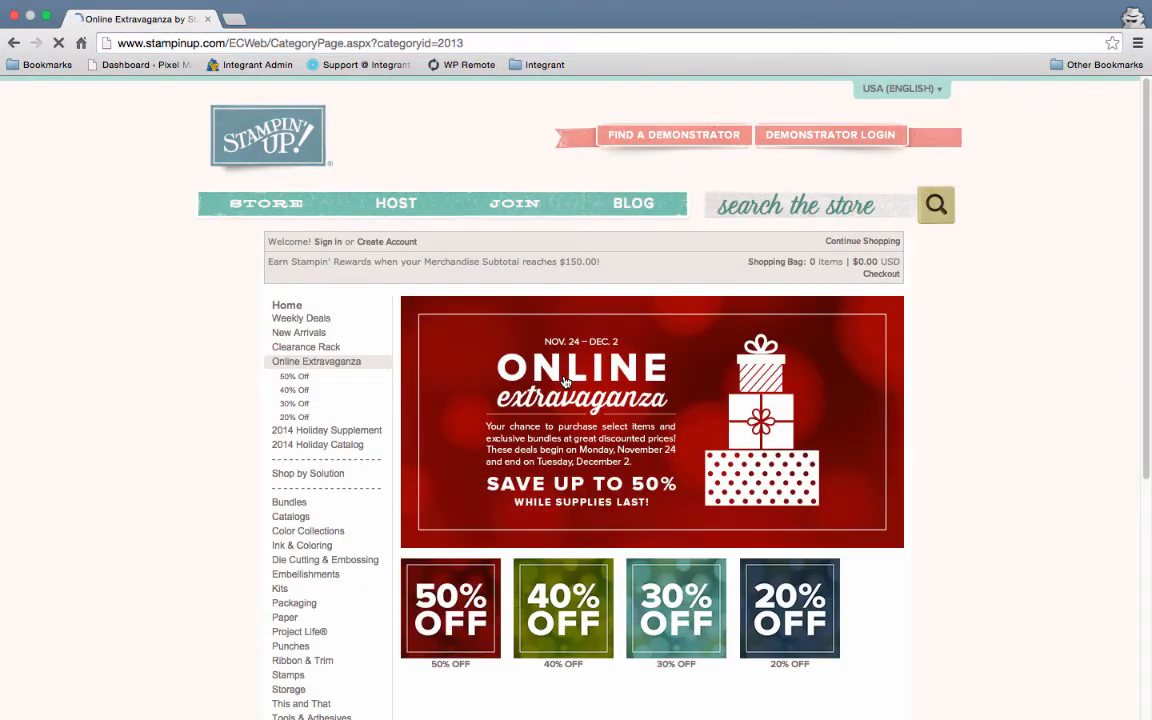
- Append "&dbwsdemoid=" and the demonstrator ID to the Online Extravaganza category address and load it
{"action": "left_click", "coordinate": [496, 40]}
{"action": "left_click", "coordinate": [497, 42]}
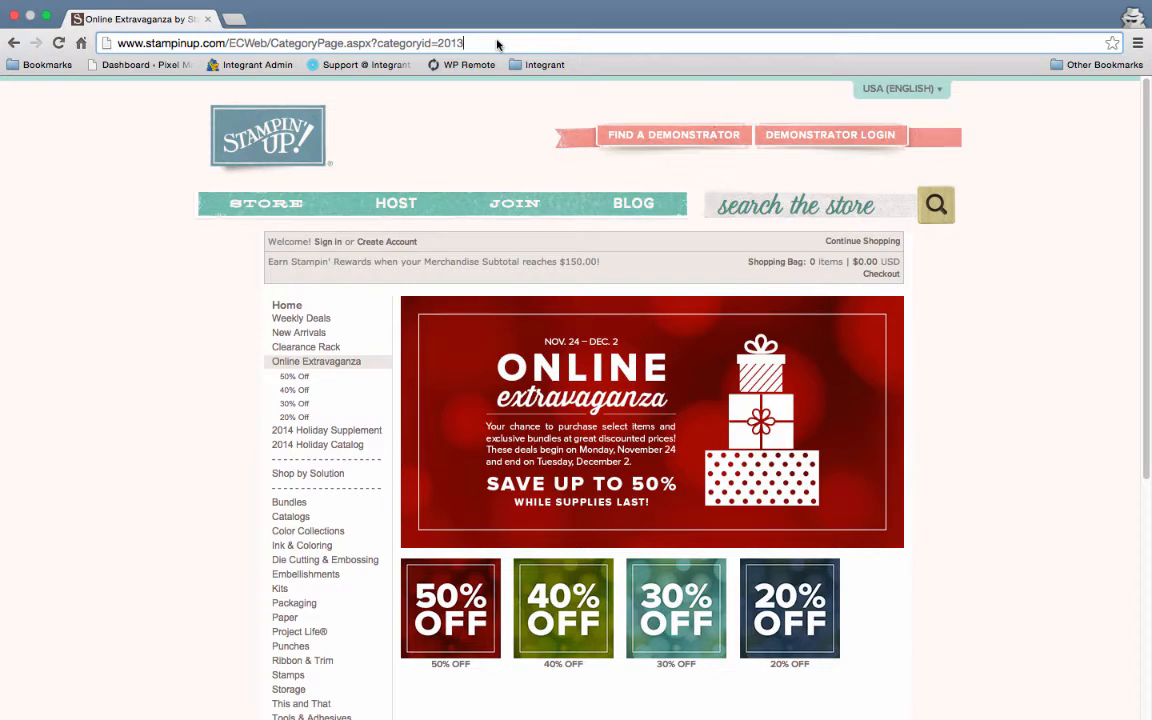
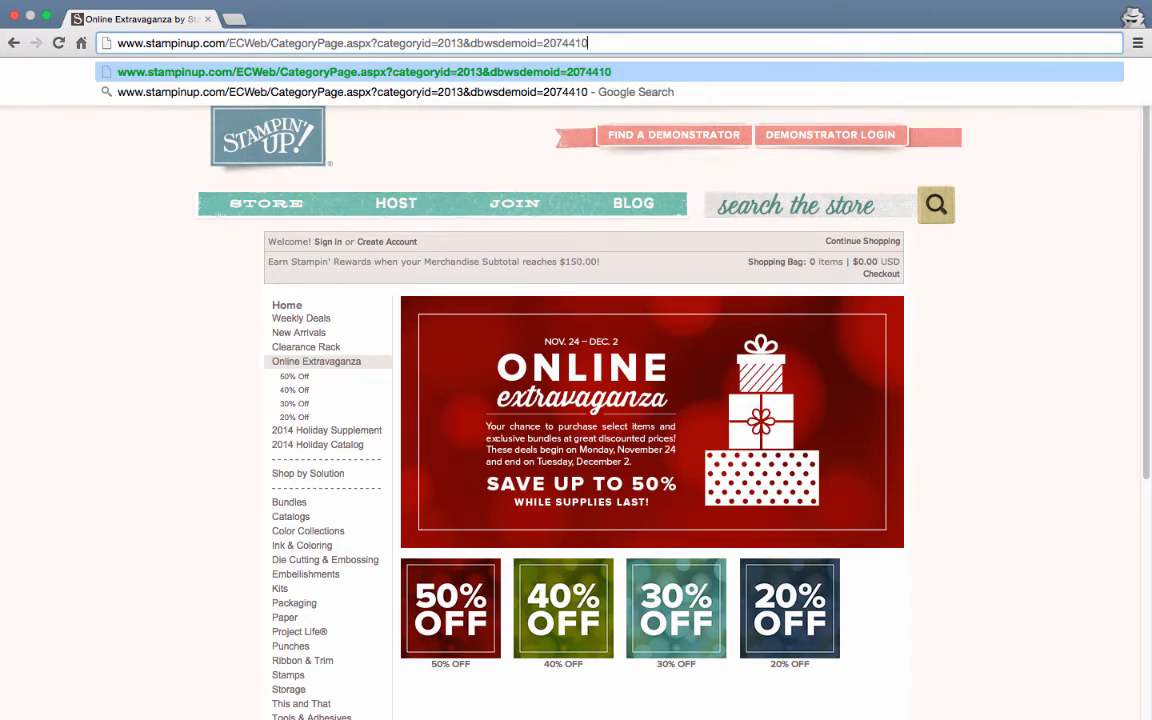
{"action": "key", "text": "Return"}
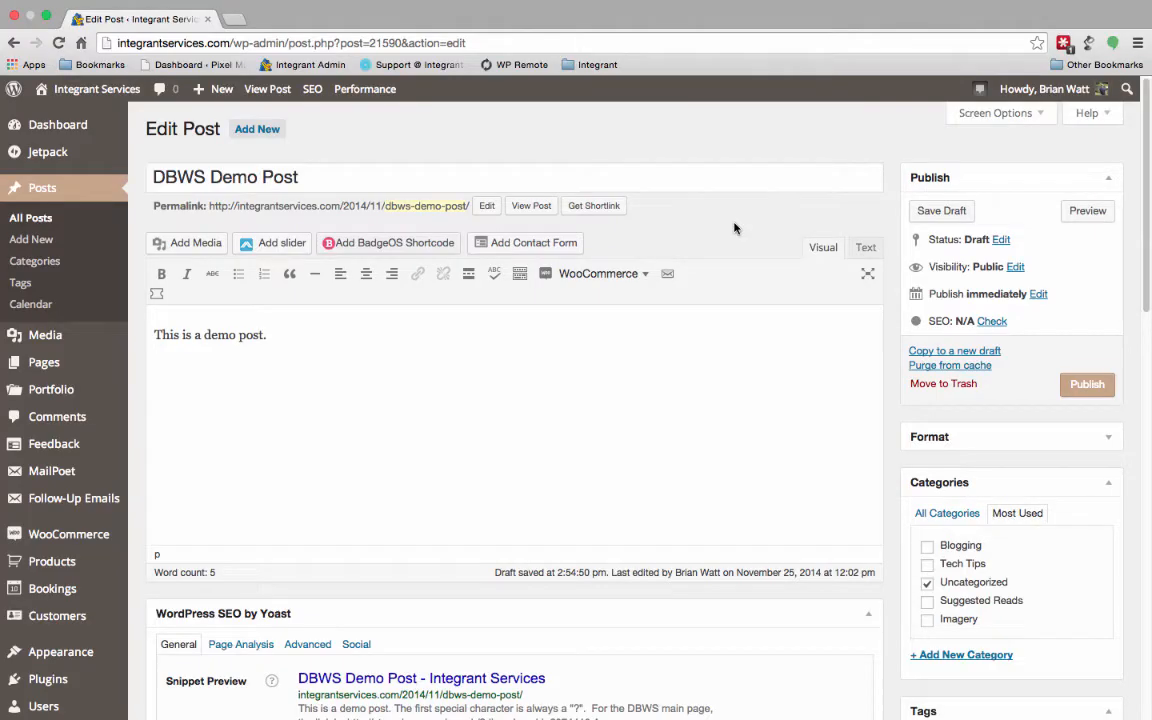
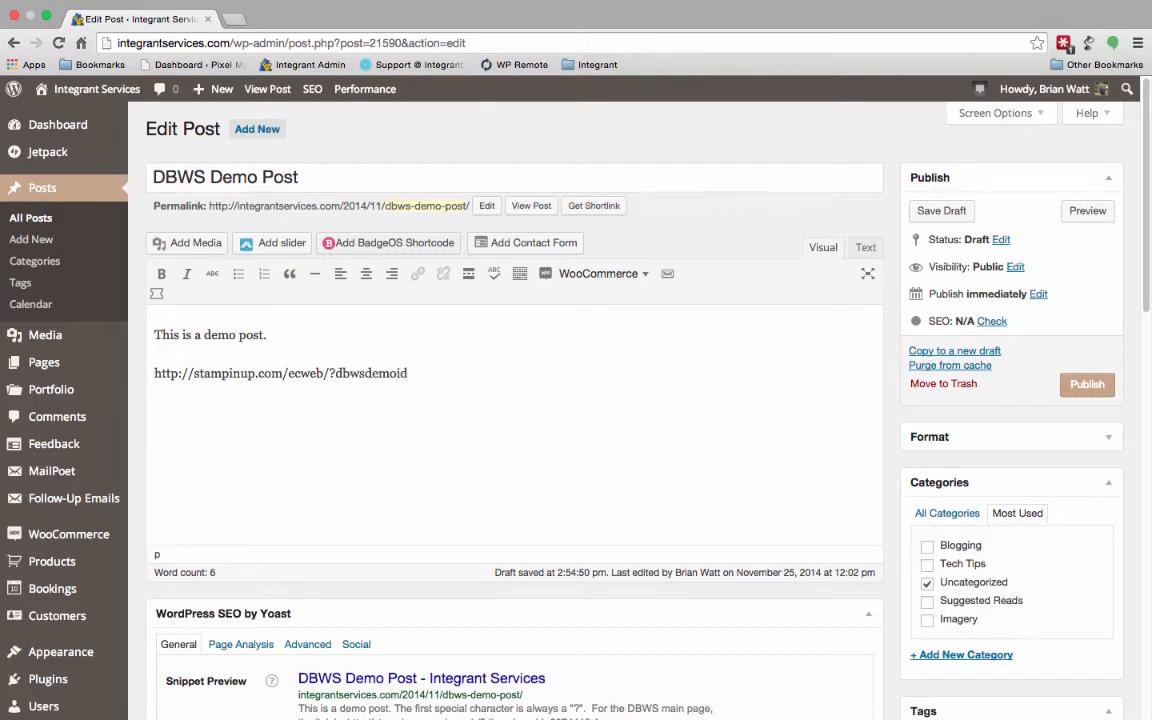
- Add a new paragraph reading "Stampin' Up! Store" below the store address in the post
{"action": "key", "text": "Return"}
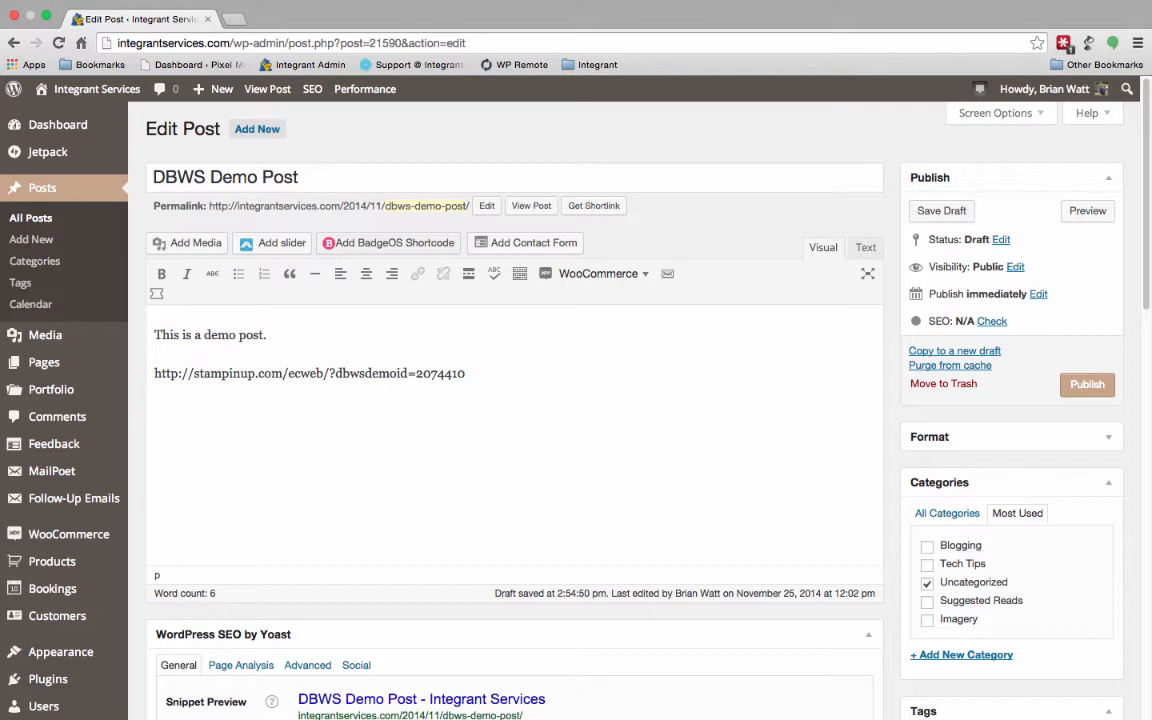
{"action": "type", "text": "Stampin' Up! S"}
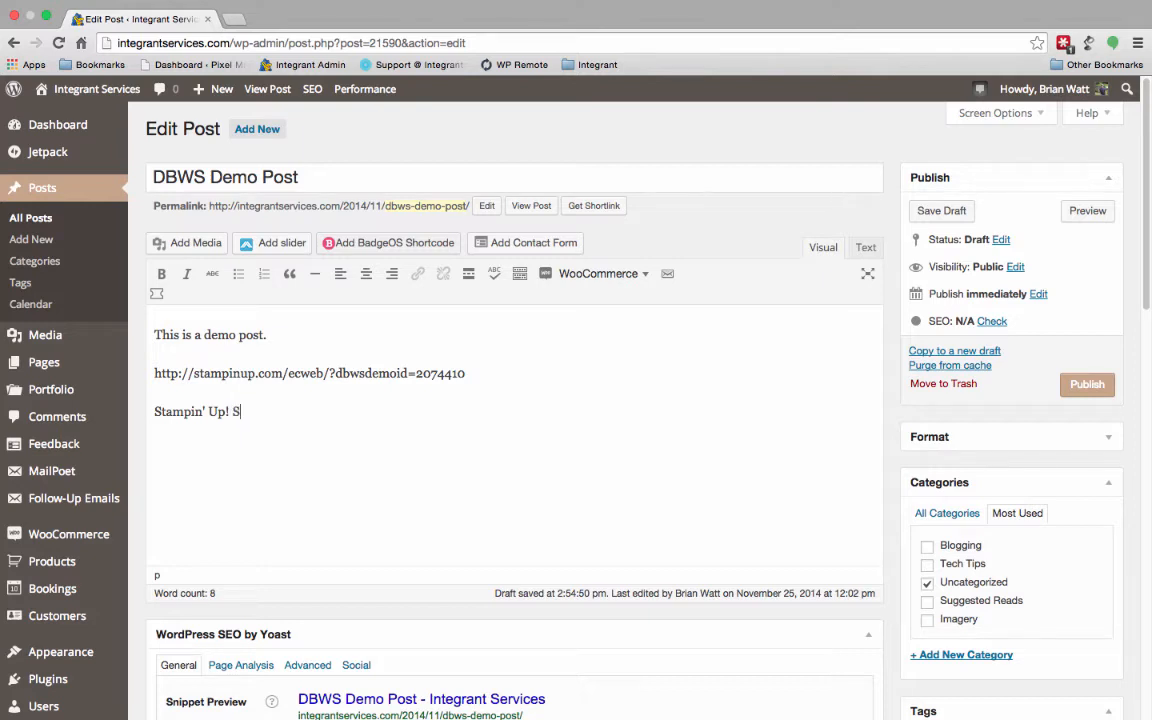
{"action": "type", "text": "tore"}
- Copy the complete store address with the demonstrator ID from the post body
{"action": "left_click_drag", "start_coordinate": [345, 367], "coordinate": [156, 374]}
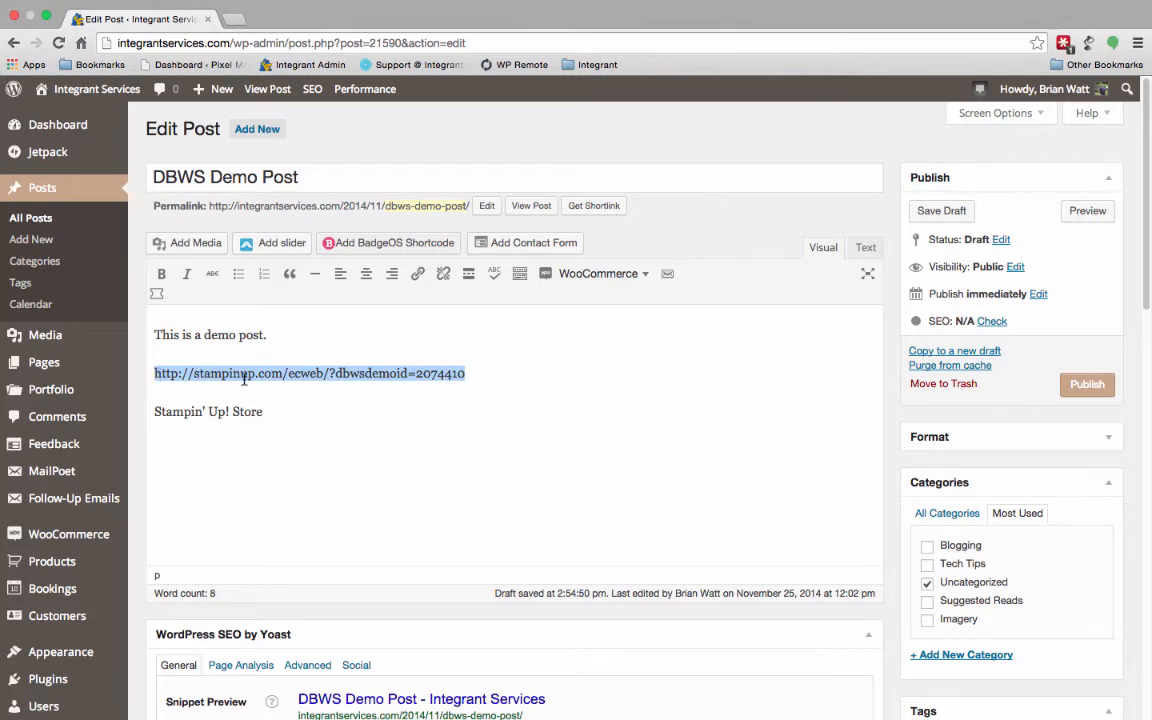
{"action": "right_click", "coordinate": [280, 380]}
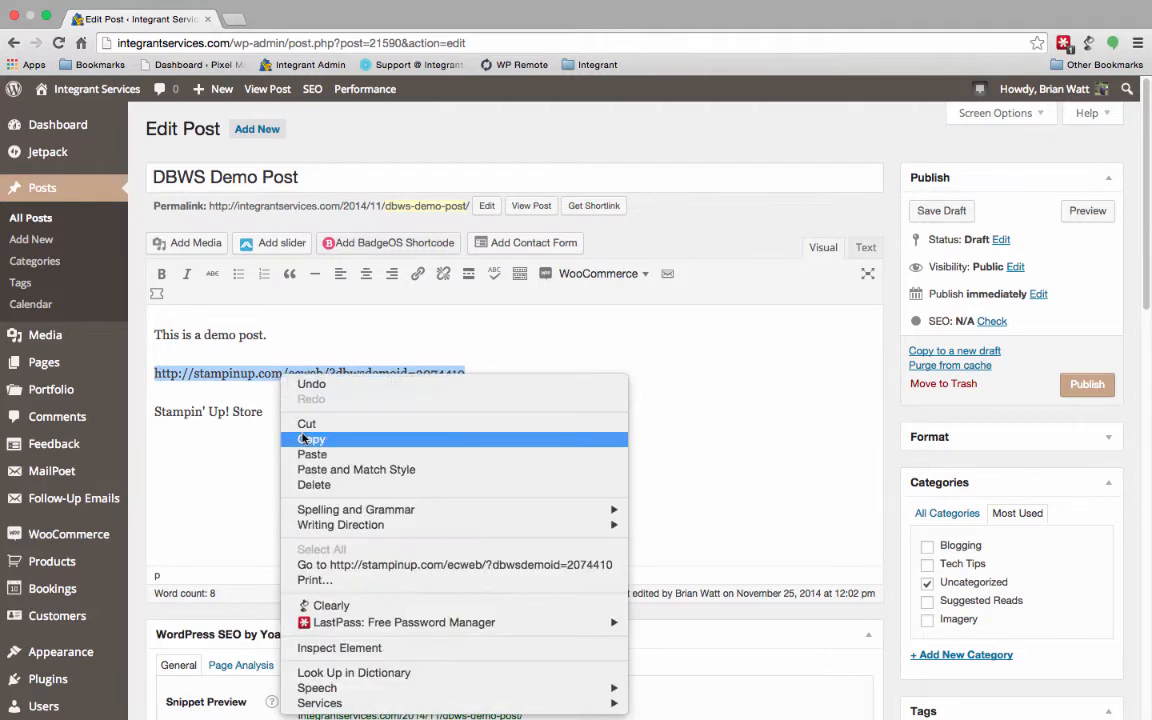
{"action": "left_click", "coordinate": [310, 440]}
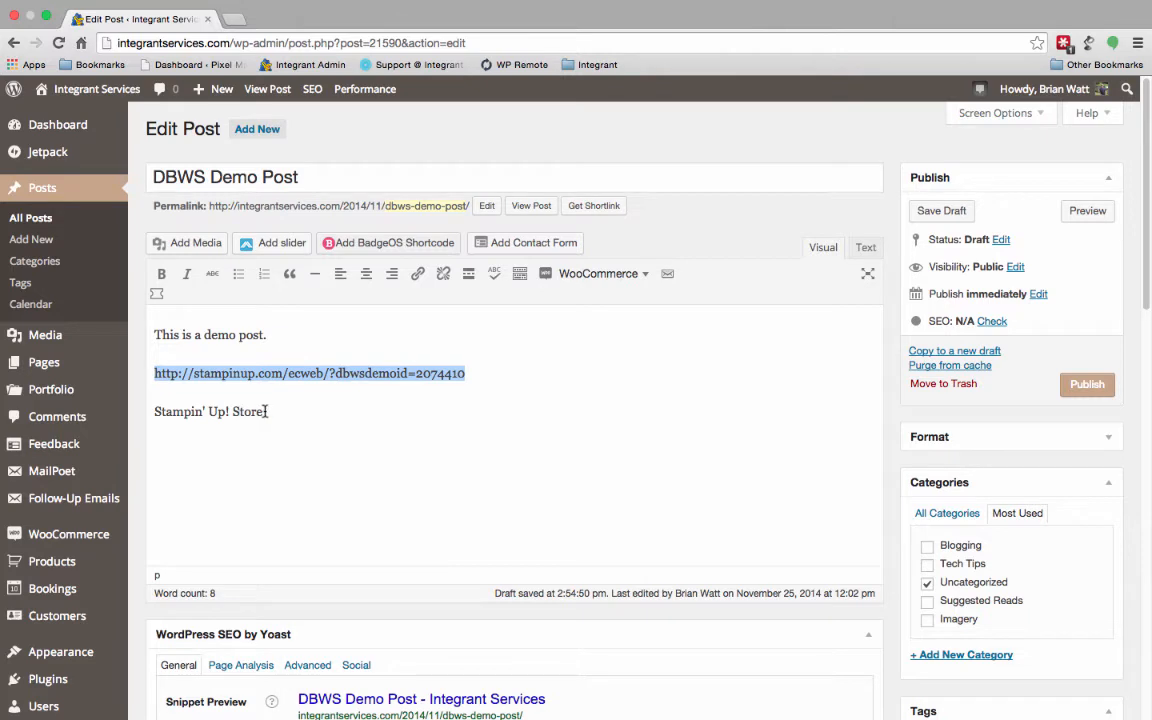
- Link the "Stampin' Up! Store" text to the copied store address and set it to open in a new window/tab
{"action": "left_click", "coordinate": [265, 411]}
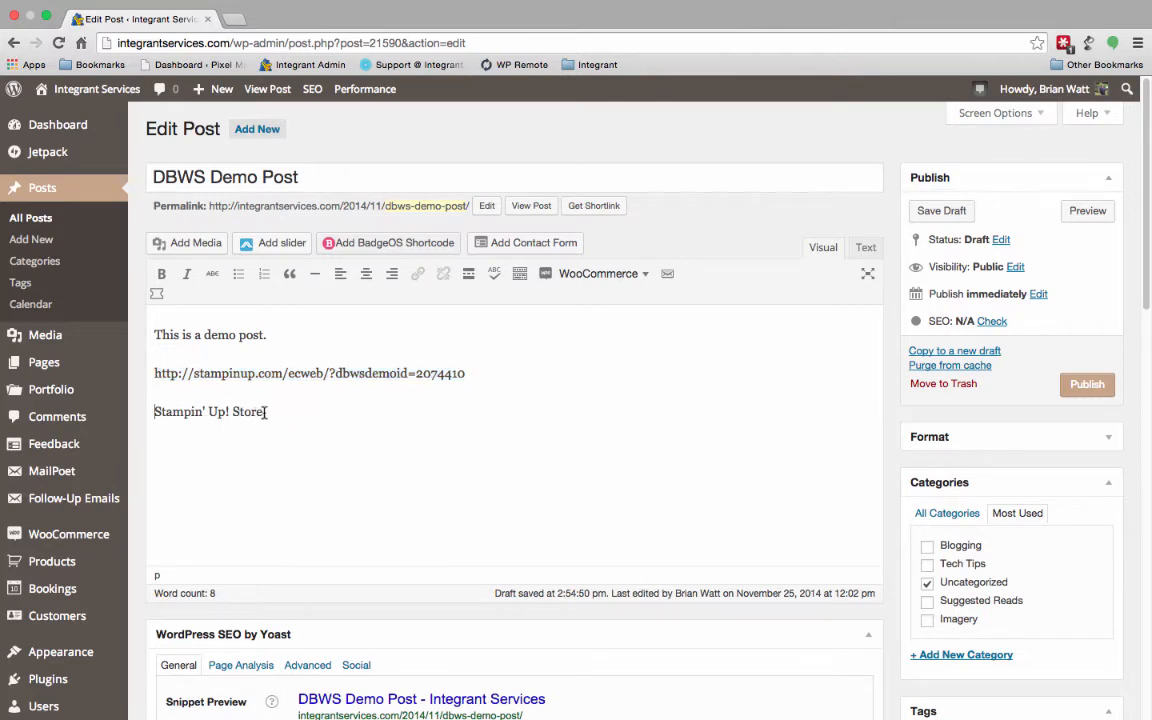
{"action": "left_click_drag", "start_coordinate": [263, 411], "coordinate": [155, 413]}
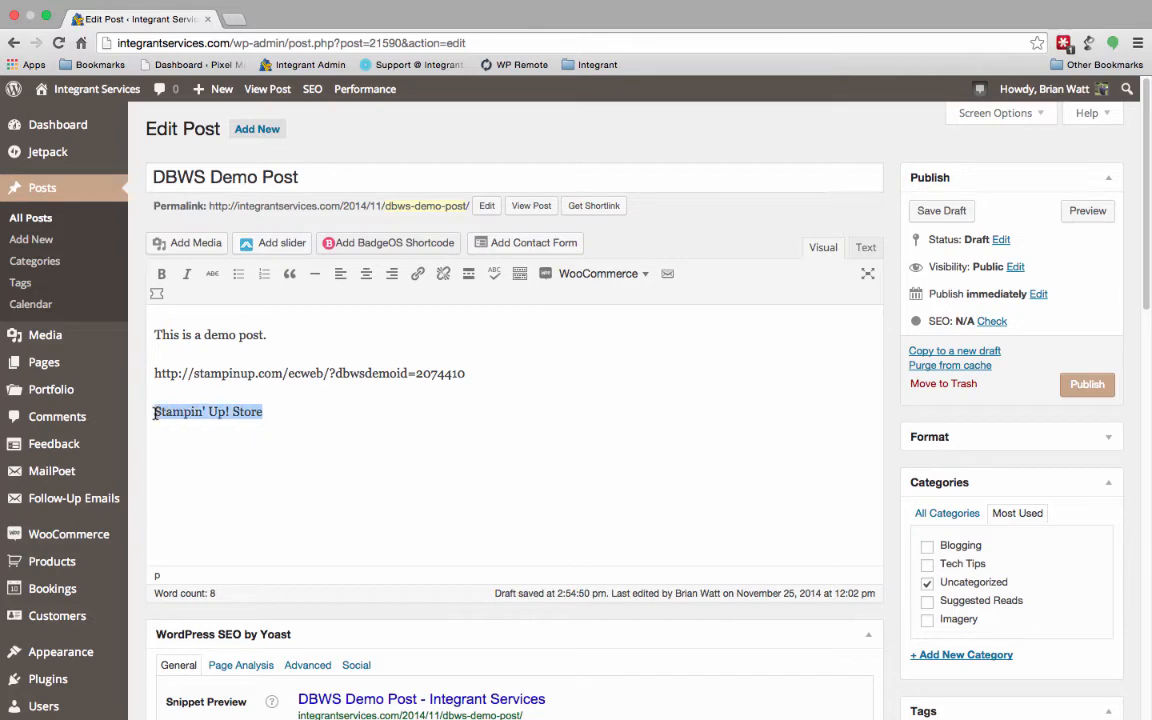
{"action": "left_click", "coordinate": [418, 275]}
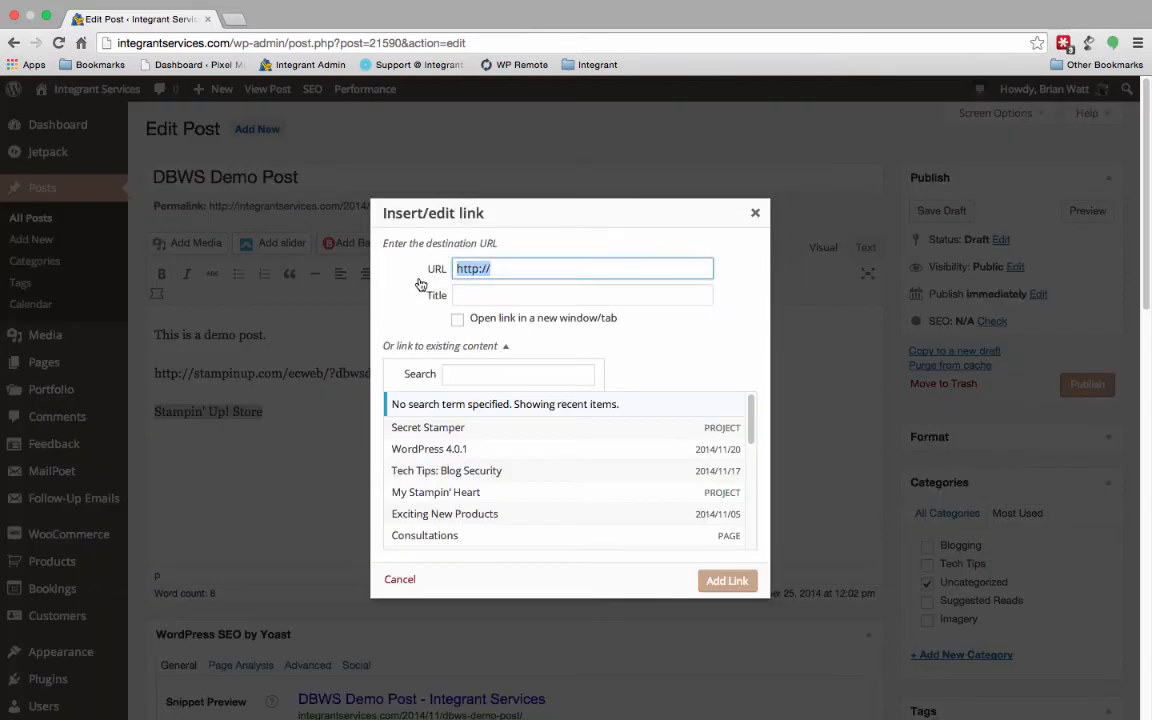
{"action": "key", "text": "super+v"}
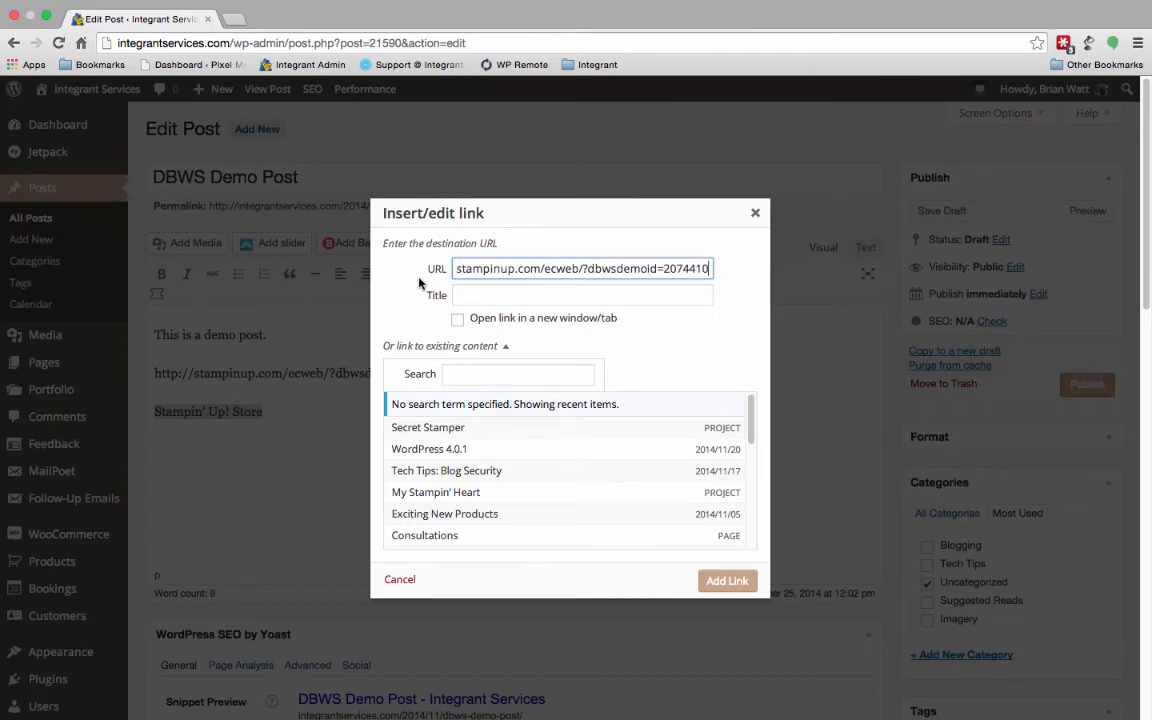
{"action": "left_click", "coordinate": [457, 319]}
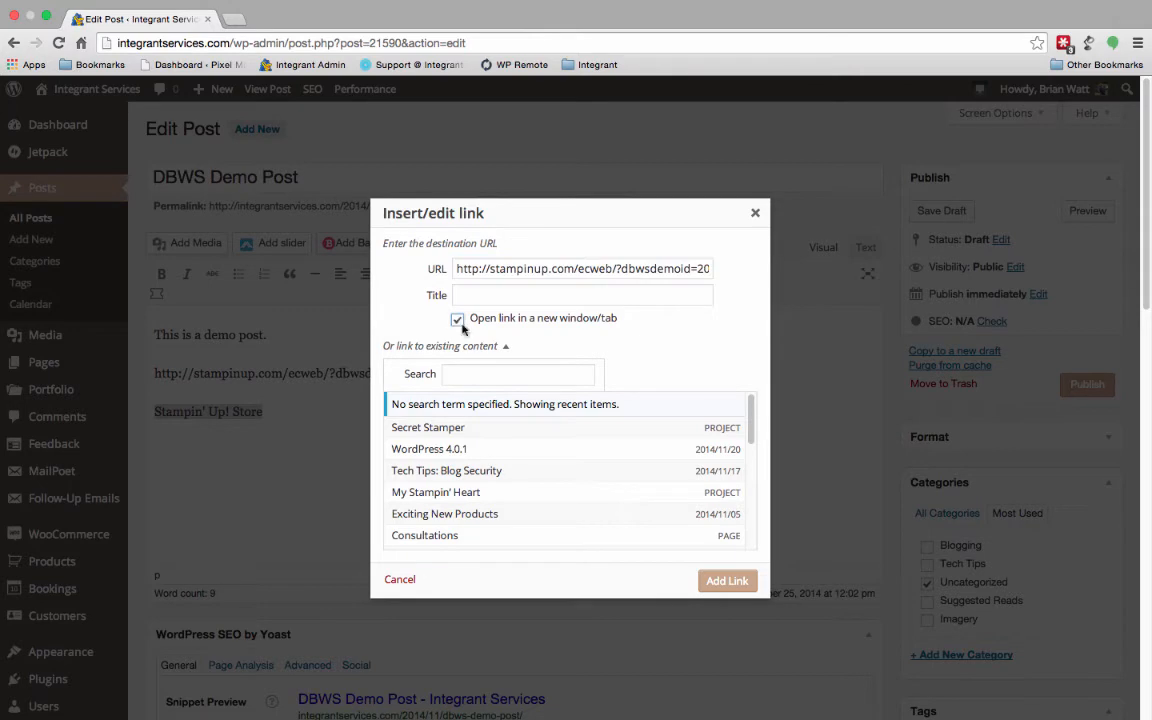
{"action": "left_click", "coordinate": [724, 582]}
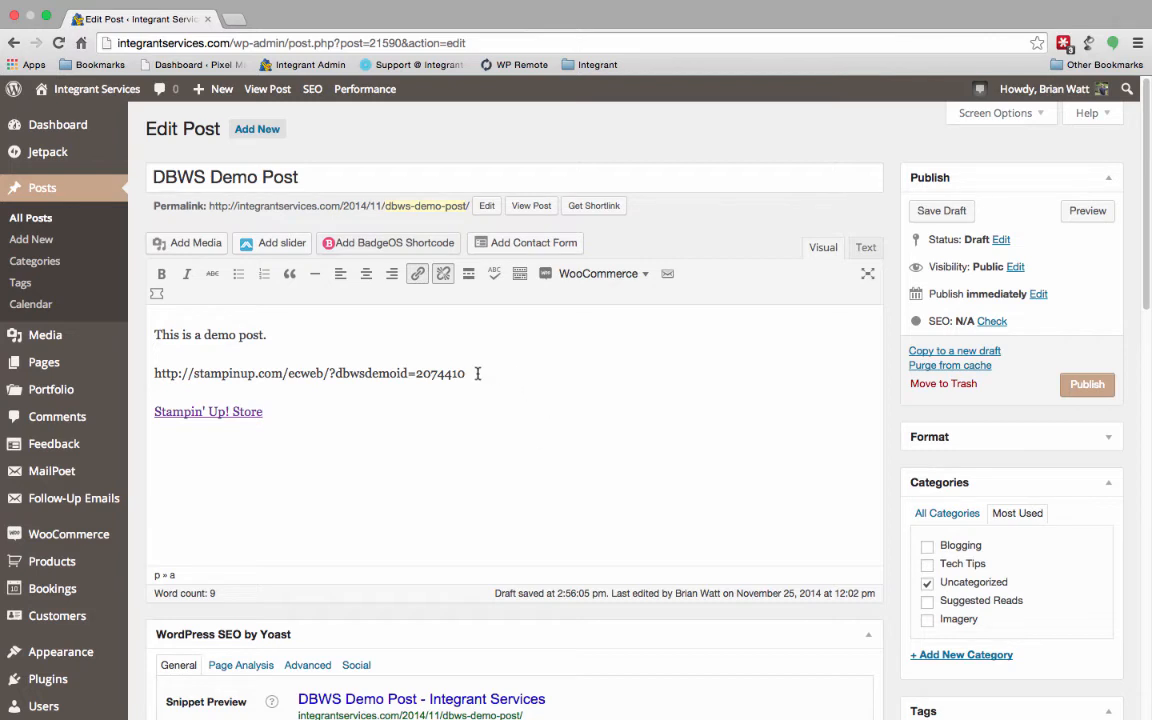
- Delete the plain store address and its empty line above the "Stampin' Up! Store" link
{"action": "left_click_drag", "start_coordinate": [477, 373], "coordinate": [149, 375]}
{"action": "key", "text": "BackSpace"}
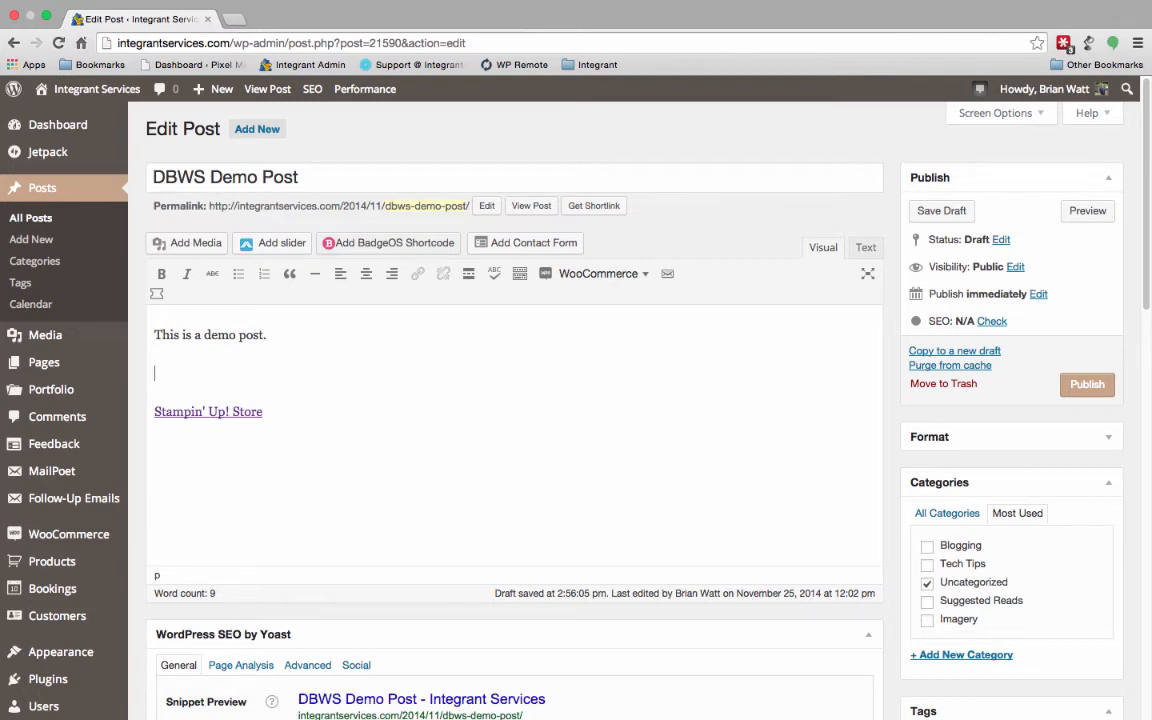
{"action": "key", "text": "BackSpace"}
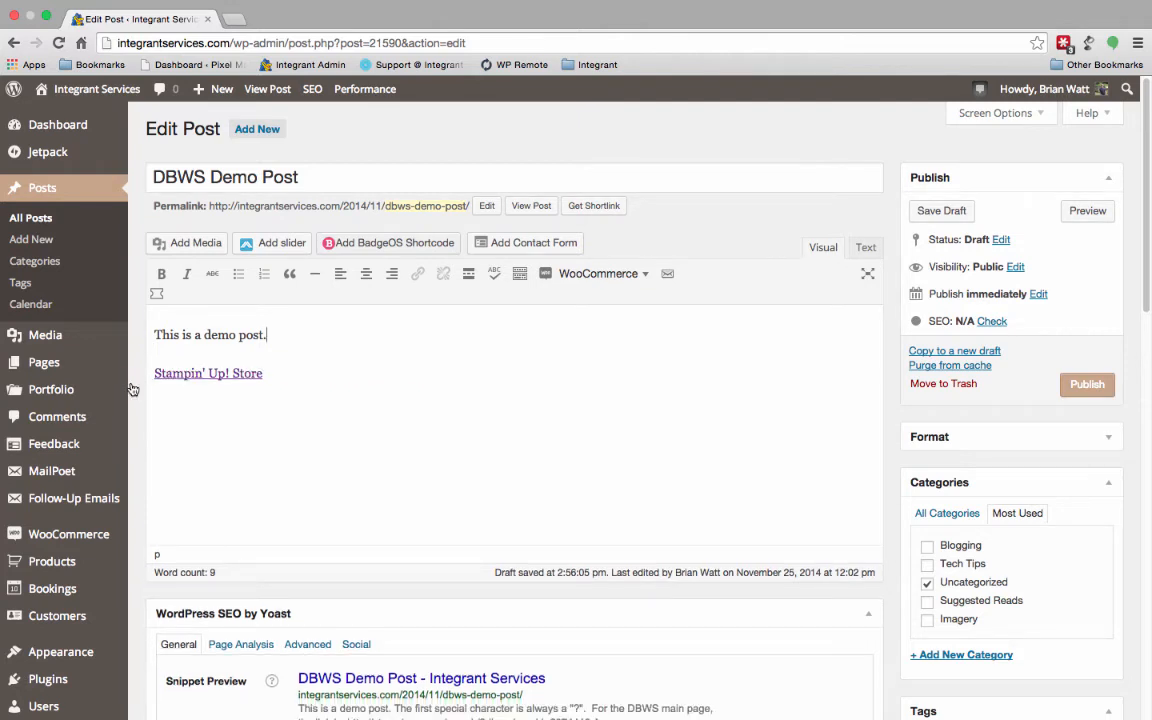
- Open the "Stampin' Up! Store" link from the post in a new tab to check the store page
{"action": "right_click", "coordinate": [196, 378]}
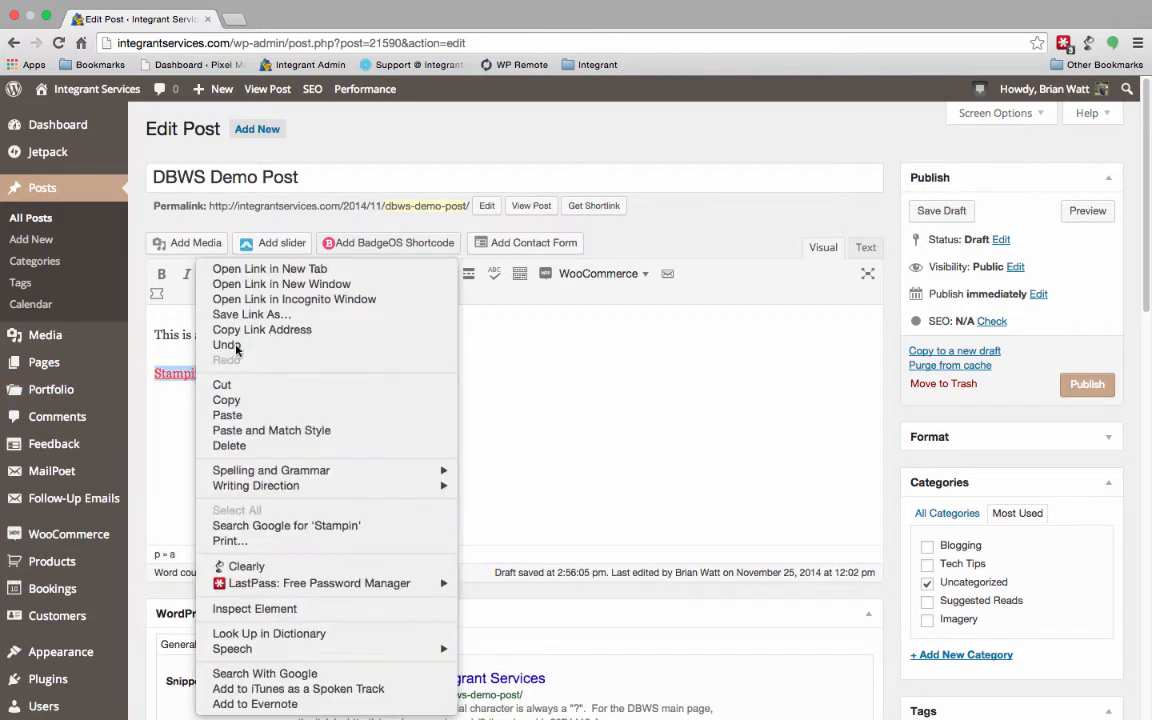
{"action": "left_click", "coordinate": [295, 272]}
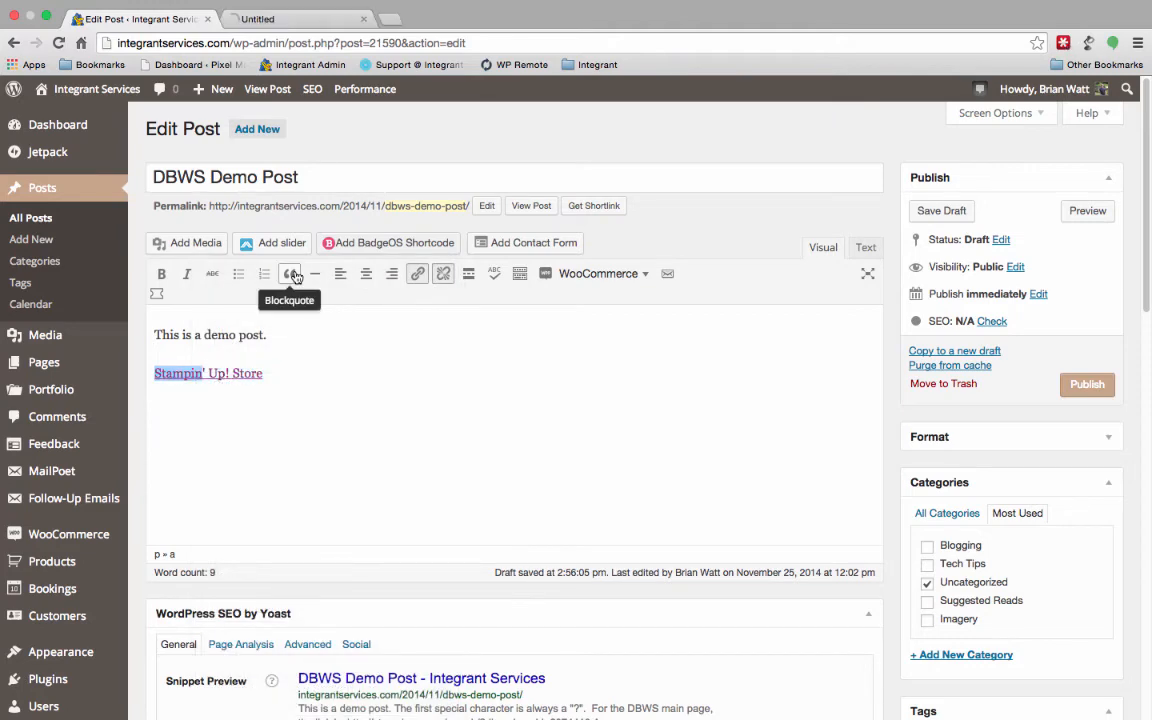
{"action": "left_click", "coordinate": [300, 19]}
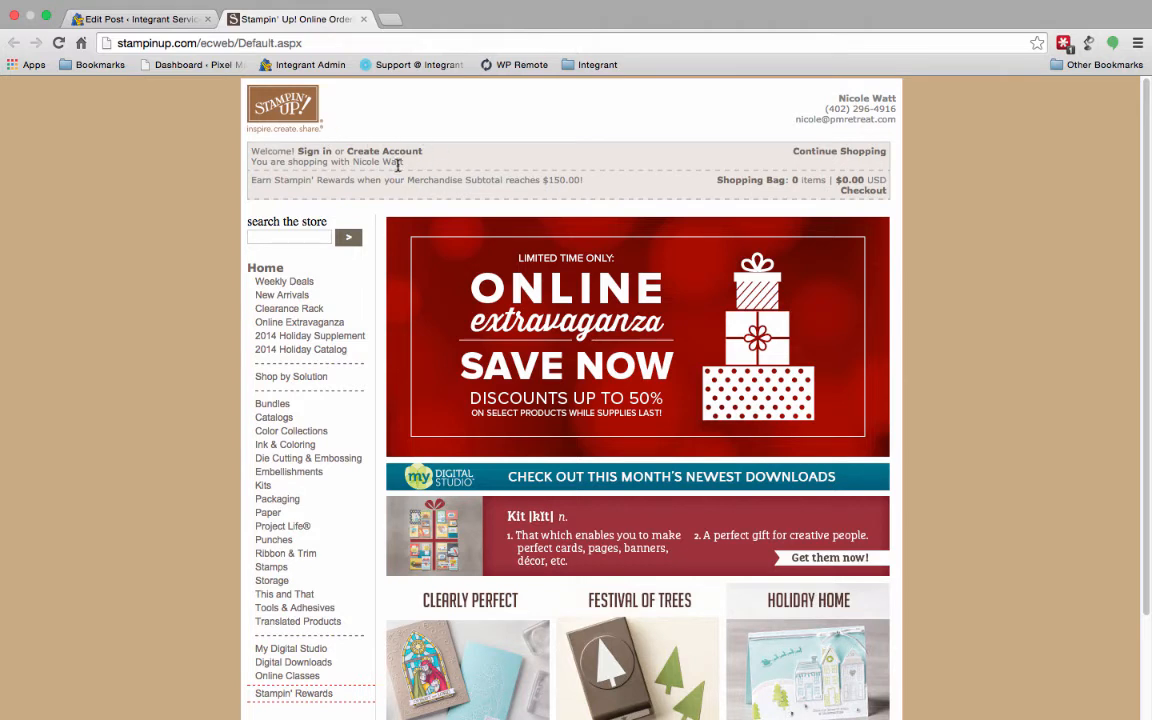
- Open the 2014 Holiday Catalog category in the store and copy its page address
{"action": "left_click", "coordinate": [311, 353]}
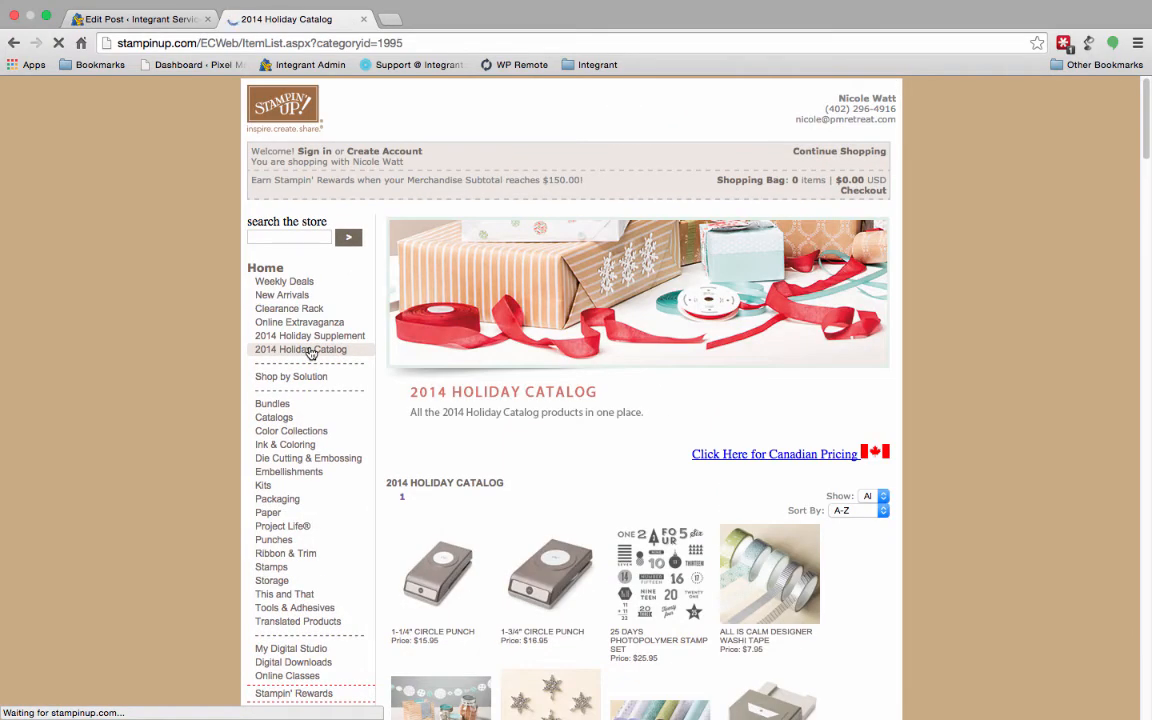
{"action": "left_click", "coordinate": [434, 44]}
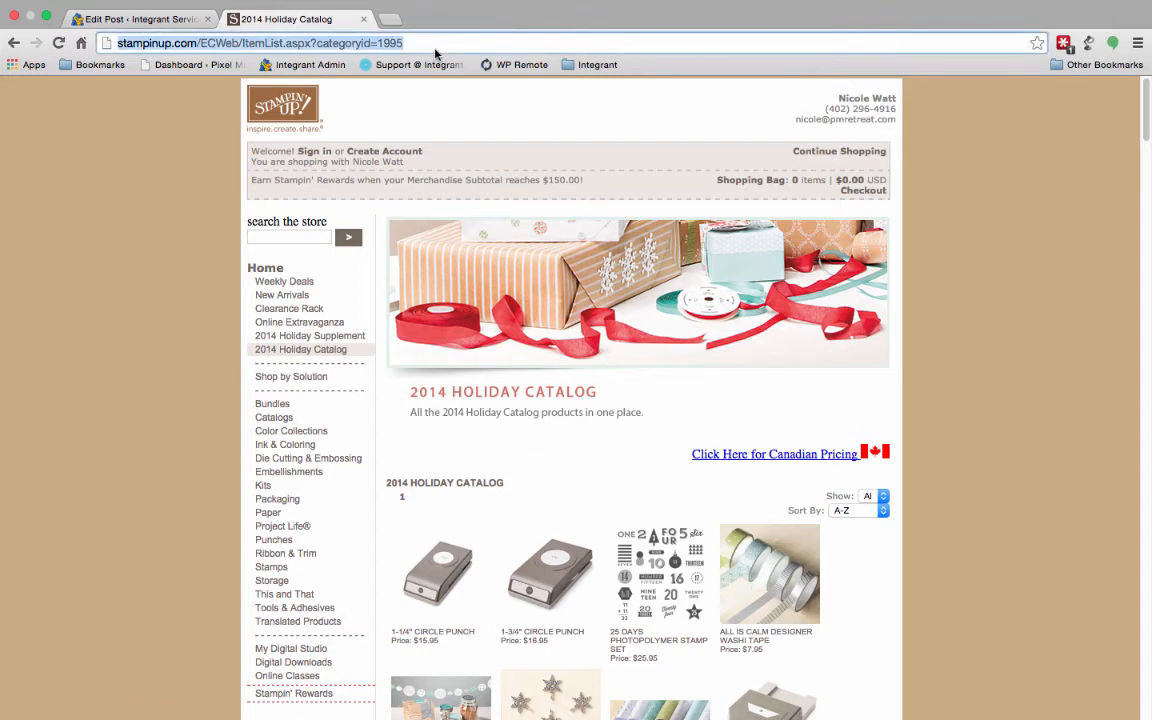
{"action": "right_click", "coordinate": [334, 44]}
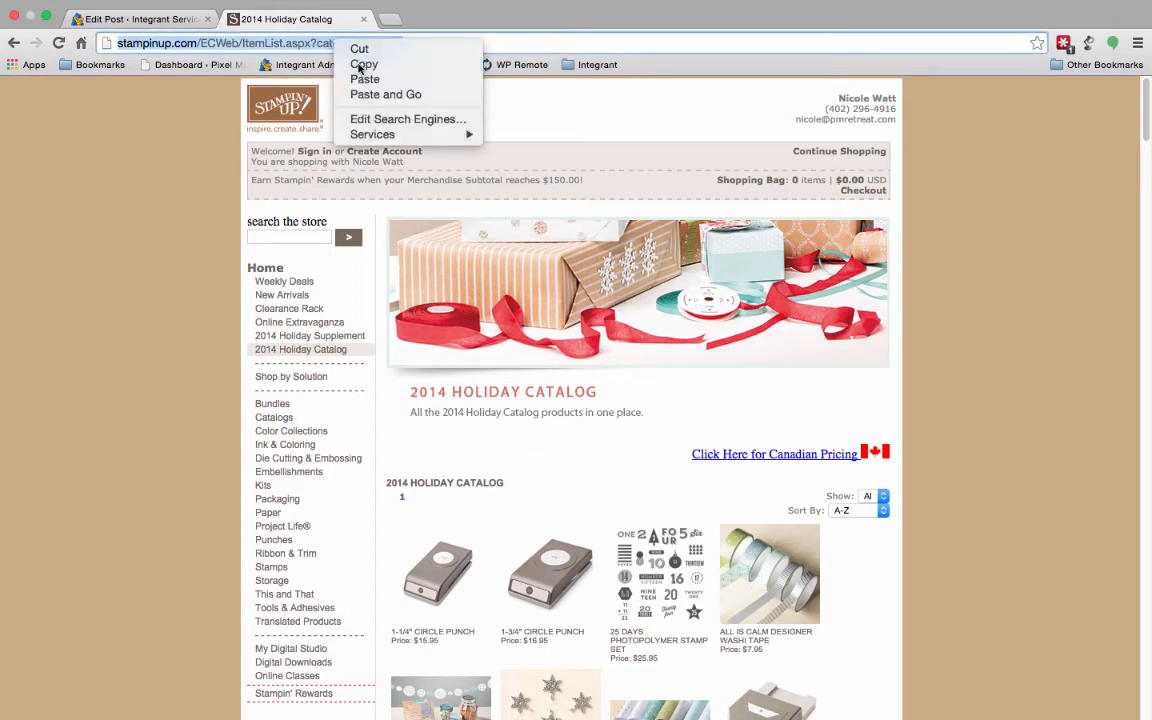
{"action": "left_click", "coordinate": [359, 66]}
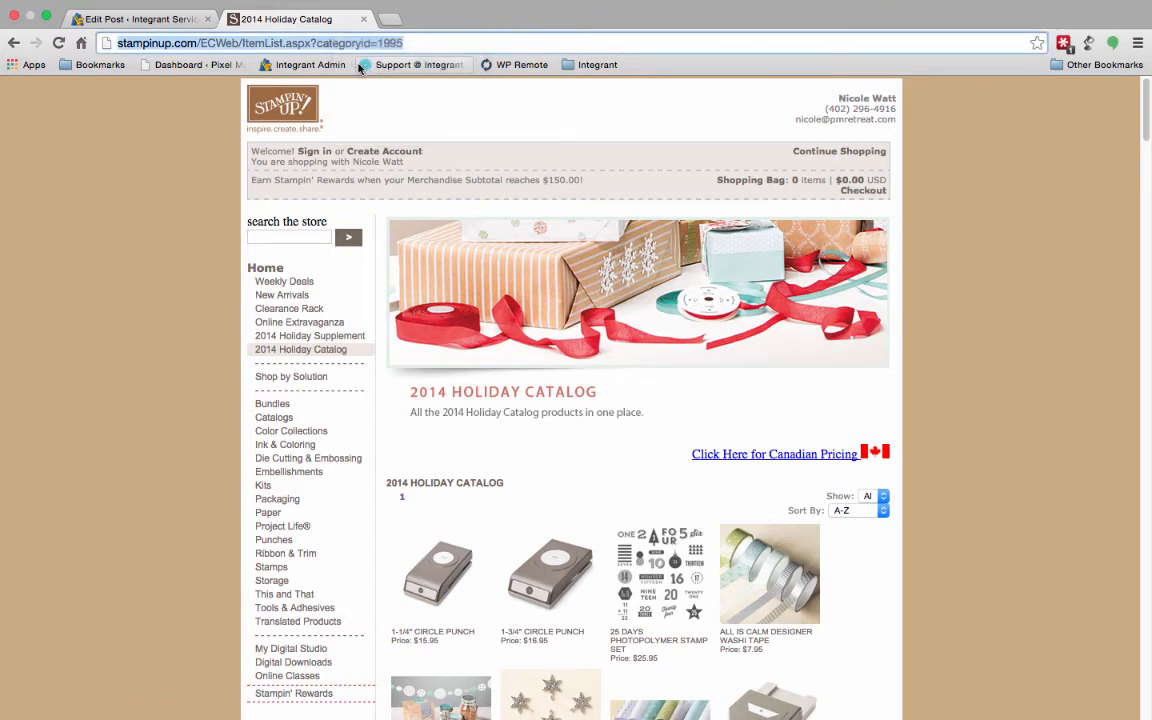
- Return to the post draft and paste the catalog address in a new paragraph below the "Stampin' Up! Store" link
{"action": "left_click", "coordinate": [170, 22]}
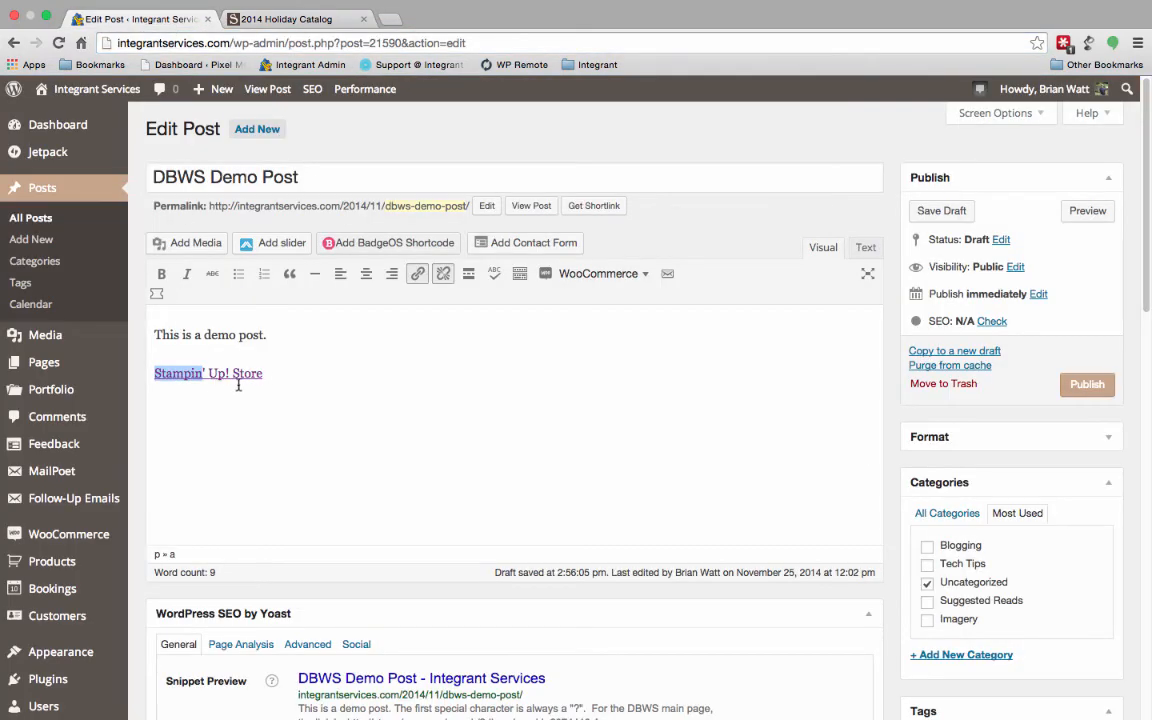
{"action": "left_click", "coordinate": [287, 376]}
{"action": "key", "text": "Return"}
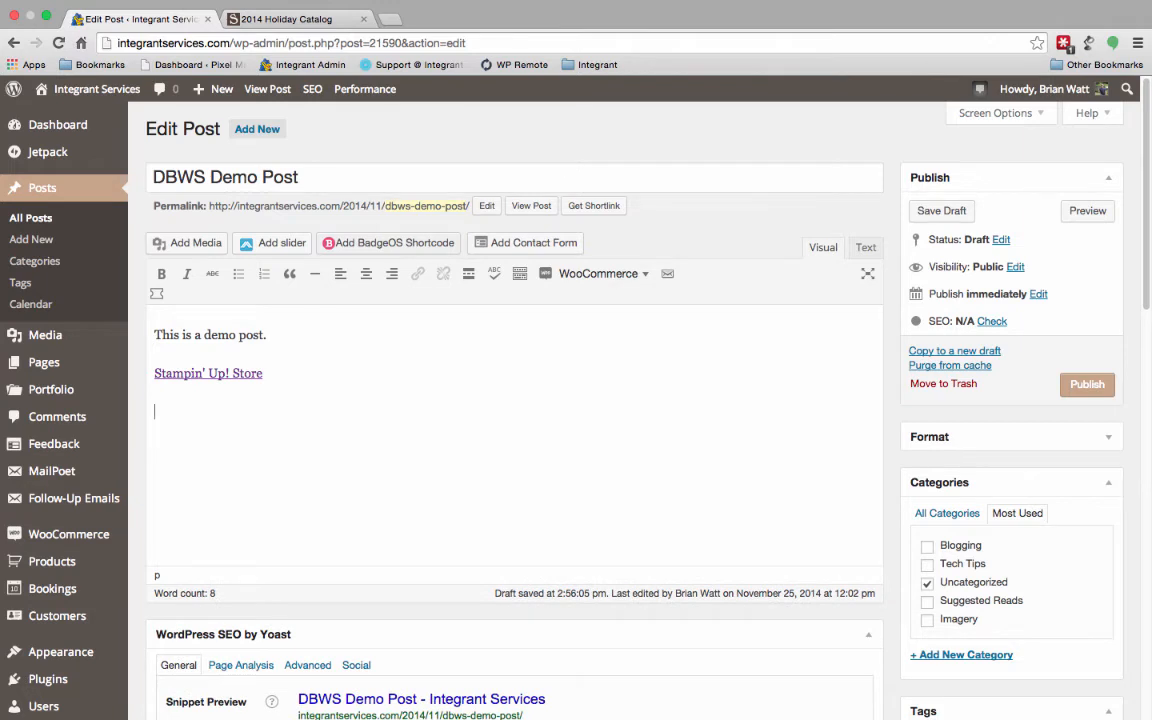
{"action": "key", "text": "super+v"}
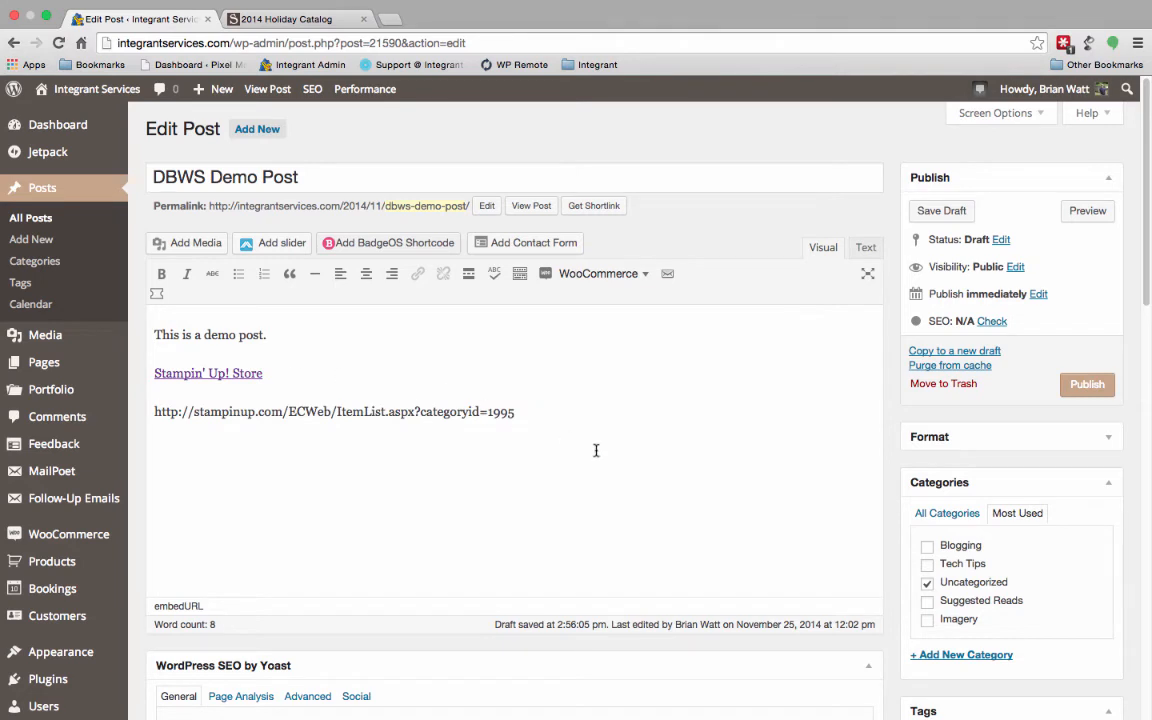
- Append "&dbwsdemoid=" and the demonstrator ID to the end of the pasted catalog address
{"action": "left_click", "coordinate": [516, 414]}
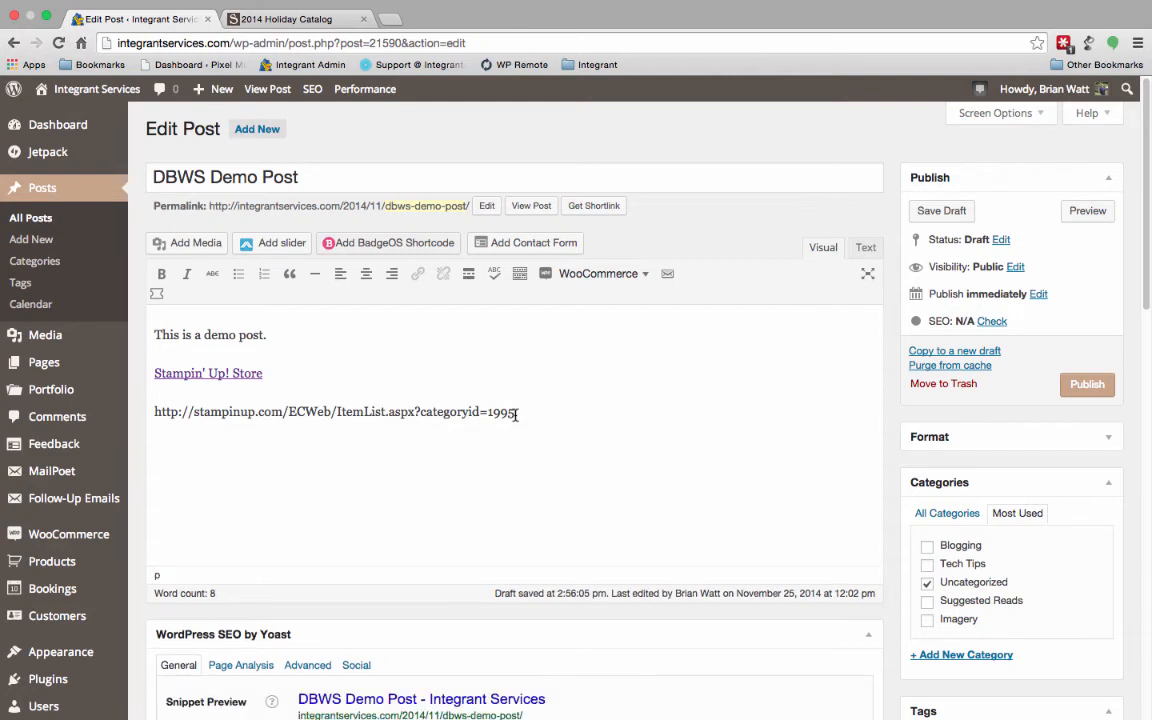
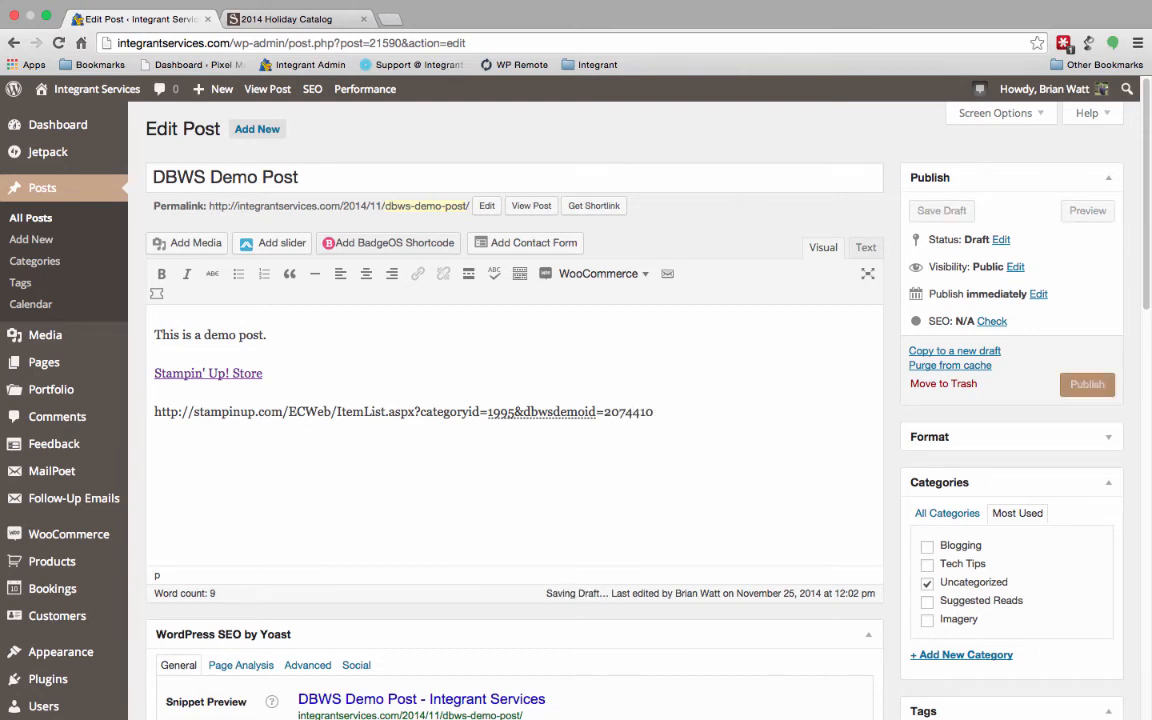
- Add a new paragraph reading "2014 Holiday Catalog" below the catalog address
{"action": "key", "text": "Return"}
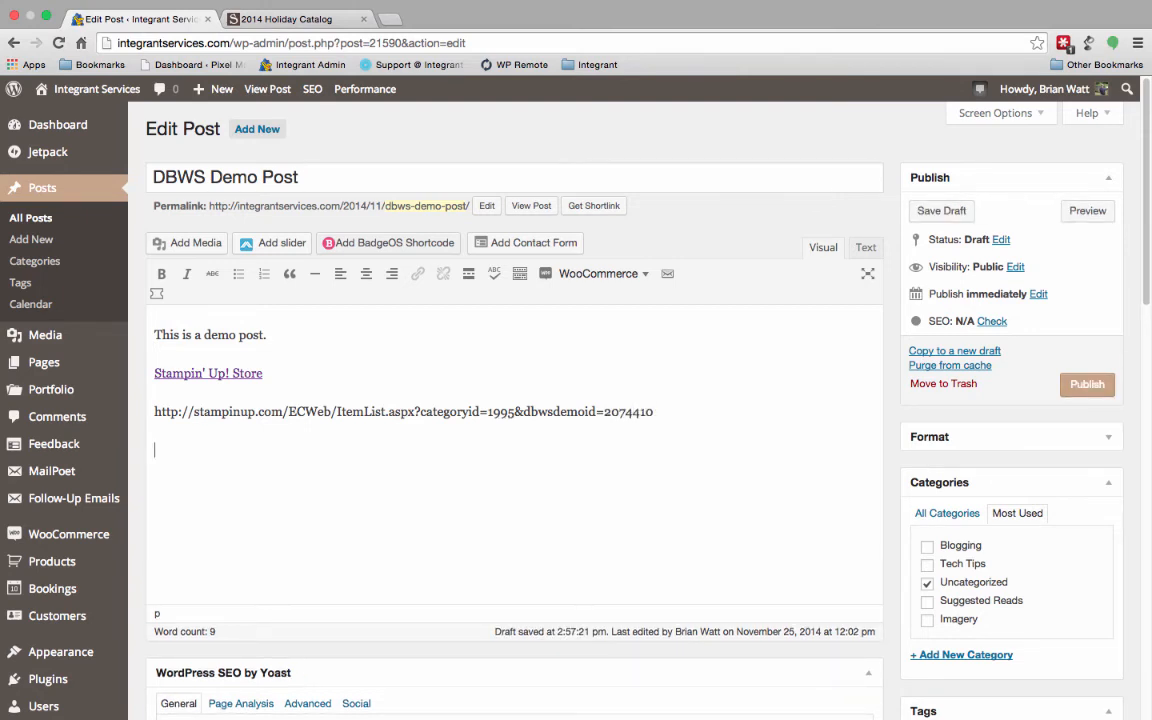
{"action": "type", "text": "2014 Holiday Catalog"}
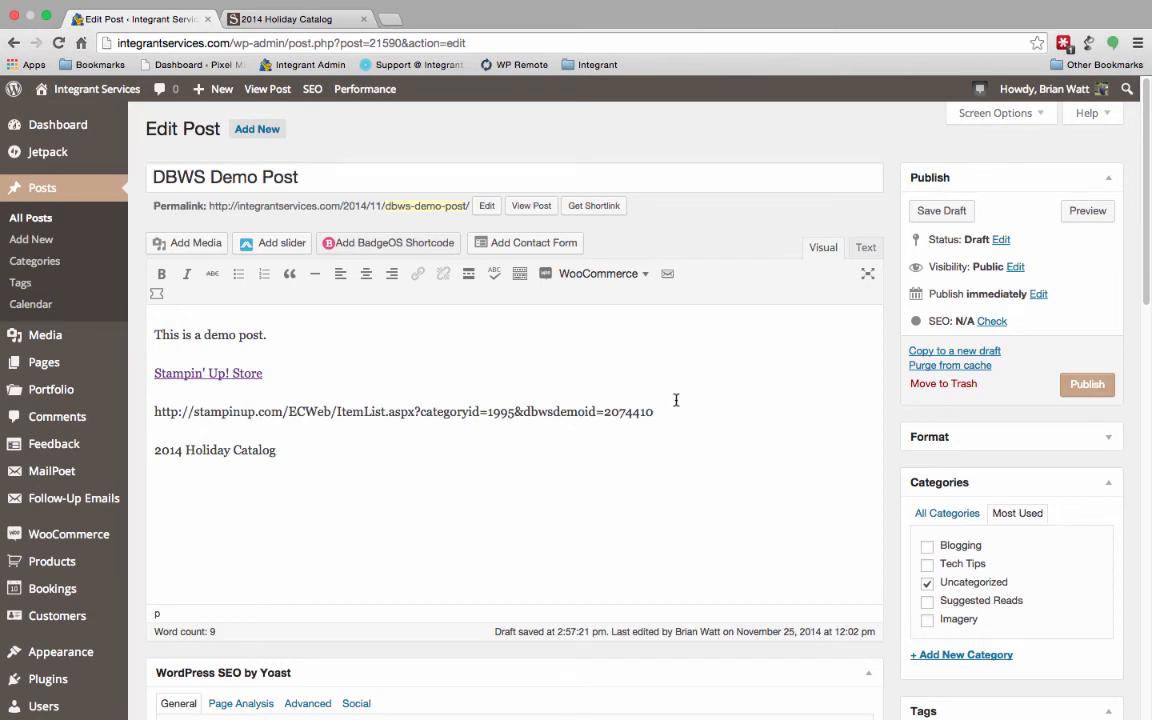
- Copy the complete catalog address with the demonstrator ID from the post body
{"action": "left_click_drag", "start_coordinate": [663, 409], "coordinate": [220, 402]}
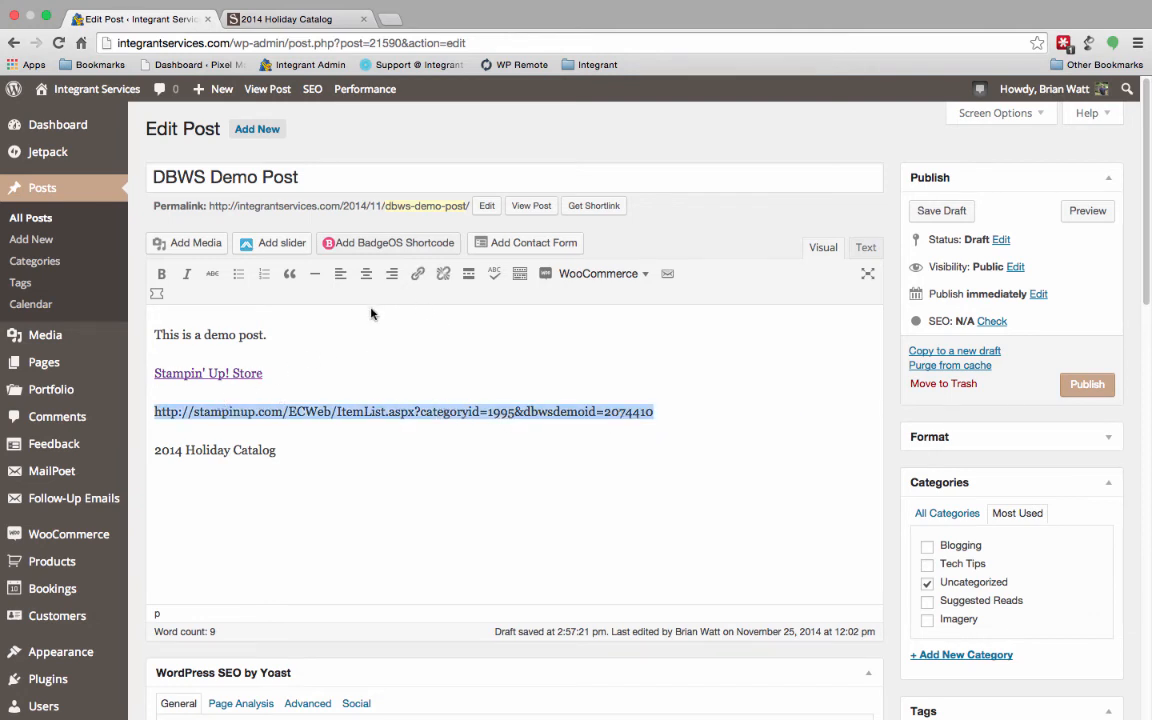
{"action": "right_click", "coordinate": [358, 410]}
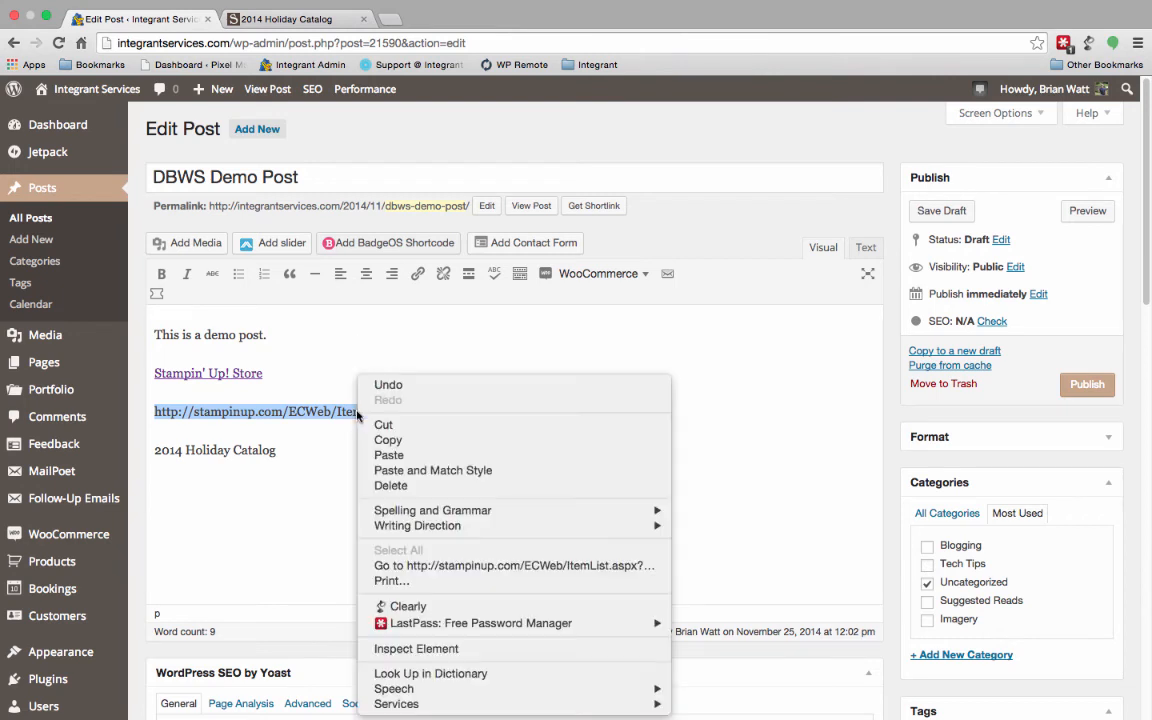
{"action": "left_click", "coordinate": [401, 441]}
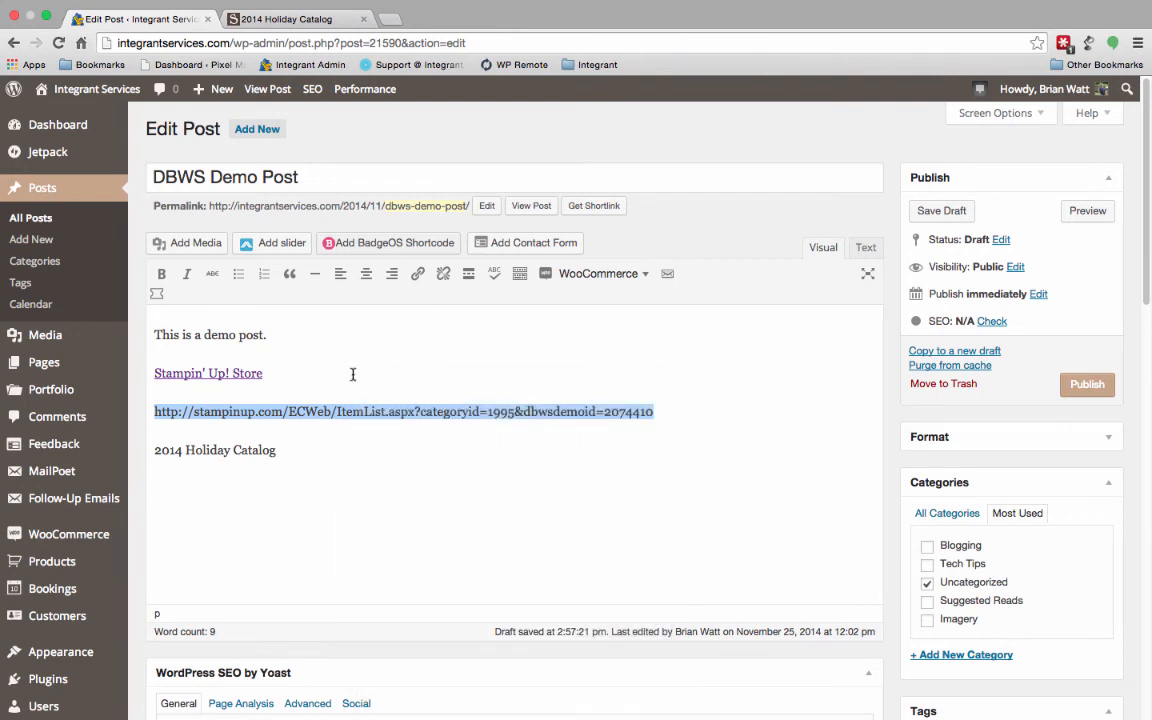
{"action": "left_click", "coordinate": [294, 453]}
{"action": "left_click_drag", "start_coordinate": [294, 455], "coordinate": [155, 456]}
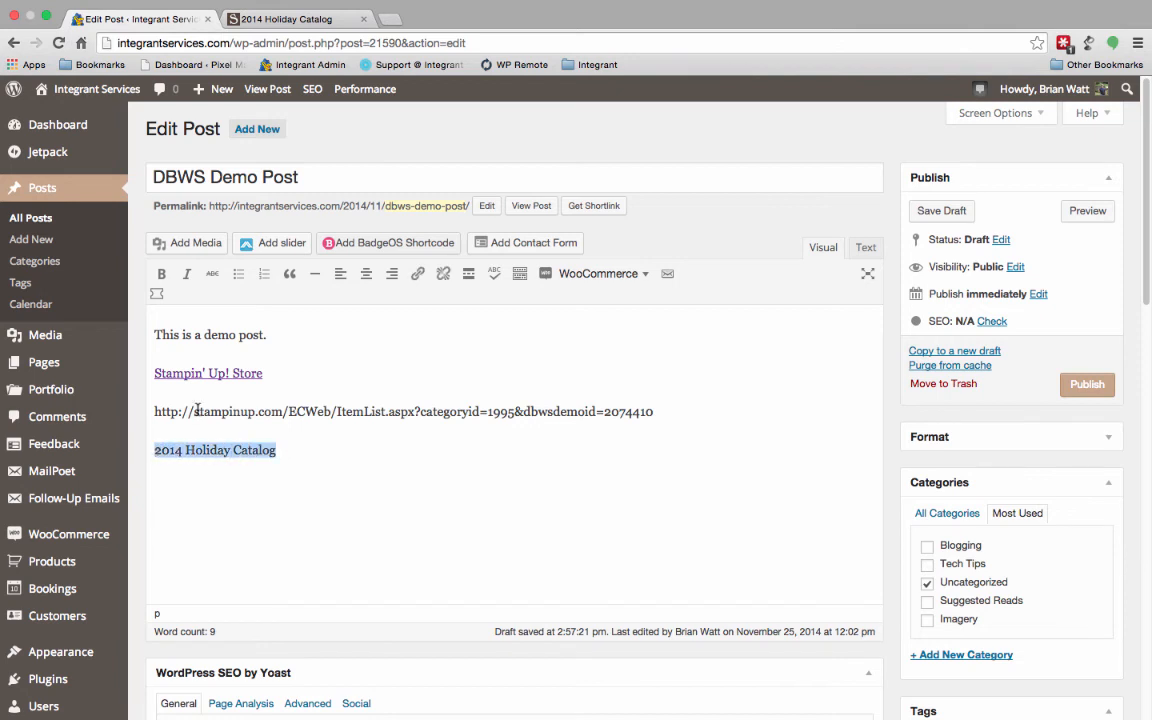
{"action": "left_click", "coordinate": [418, 274]}
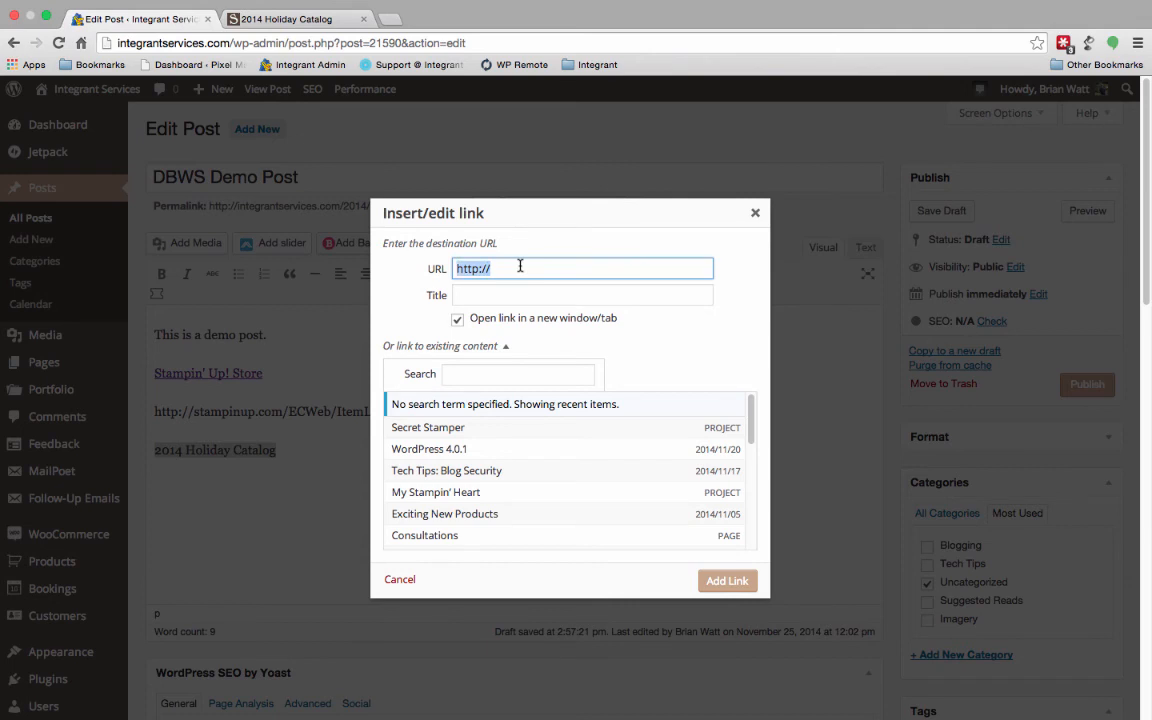
{"action": "key", "text": "BackSpace"}
{"action": "right_click", "coordinate": [485, 268]}
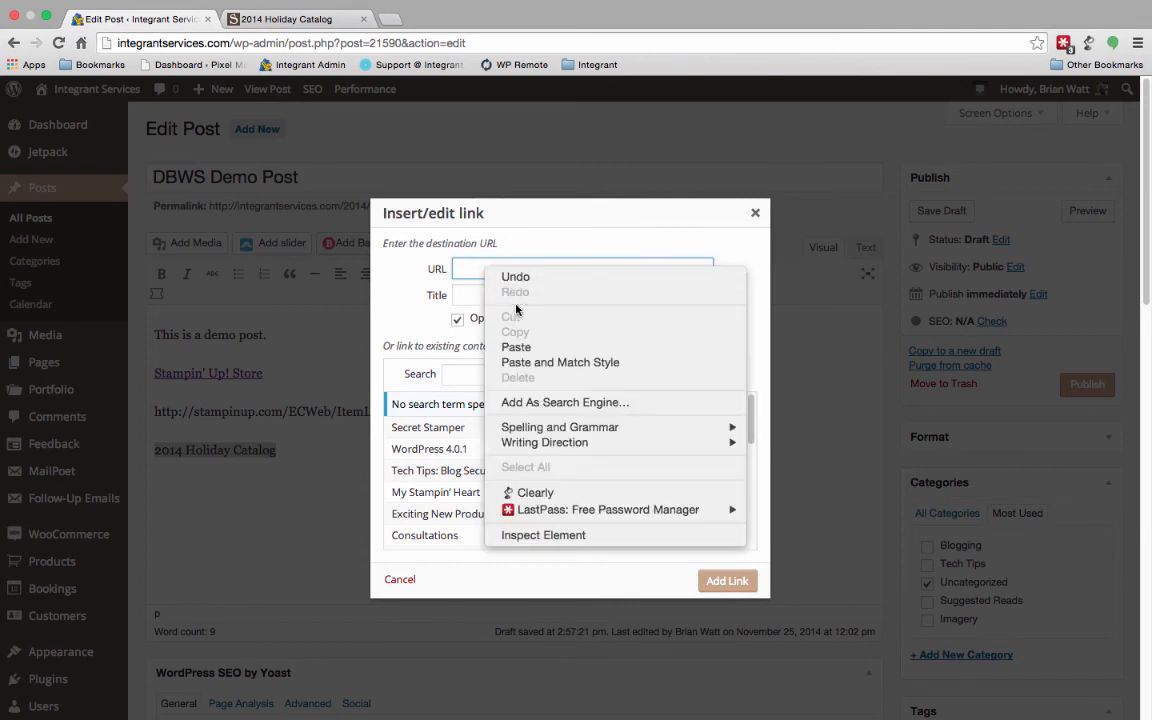
{"action": "left_click", "coordinate": [516, 347]}
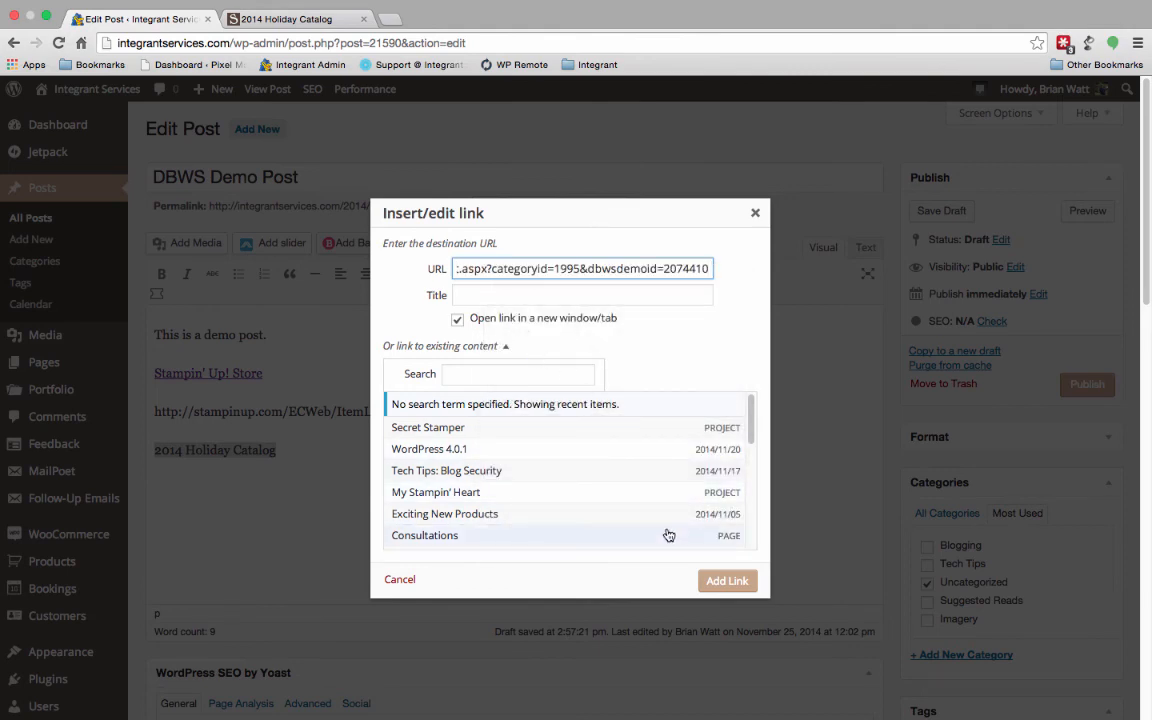
{"action": "left_click", "coordinate": [717, 582]}
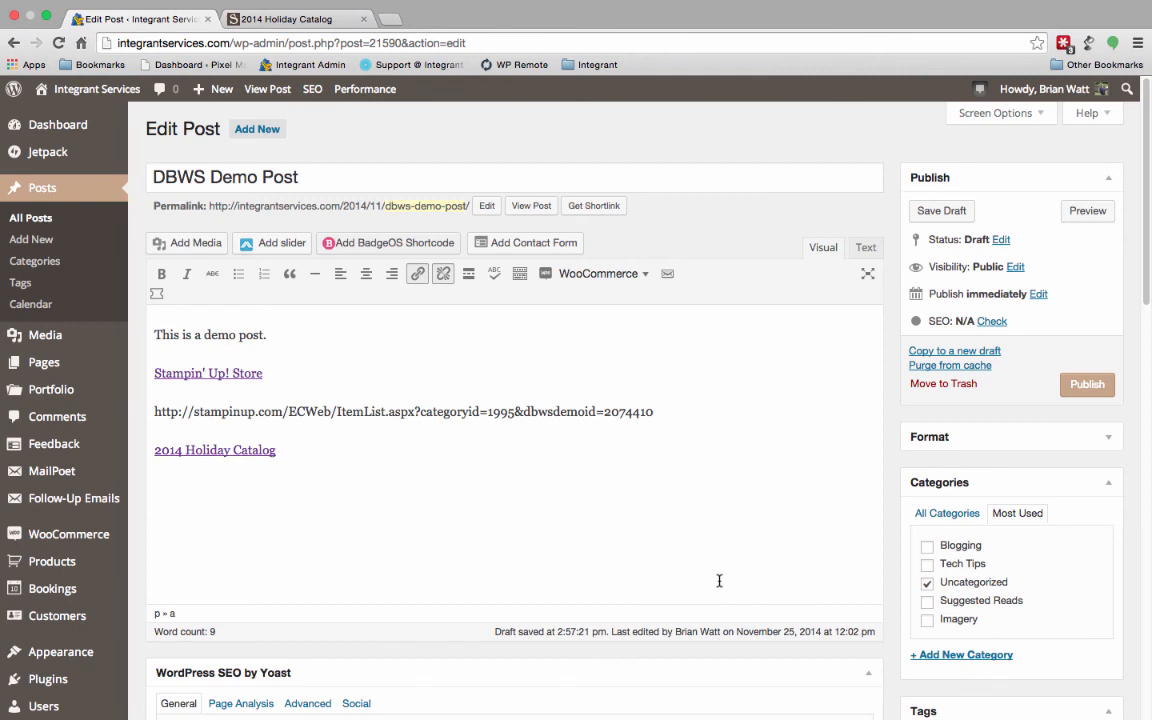
- Delete the plain catalog address and its empty line between the two text links
{"action": "left_click_drag", "start_coordinate": [671, 407], "coordinate": [152, 407]}
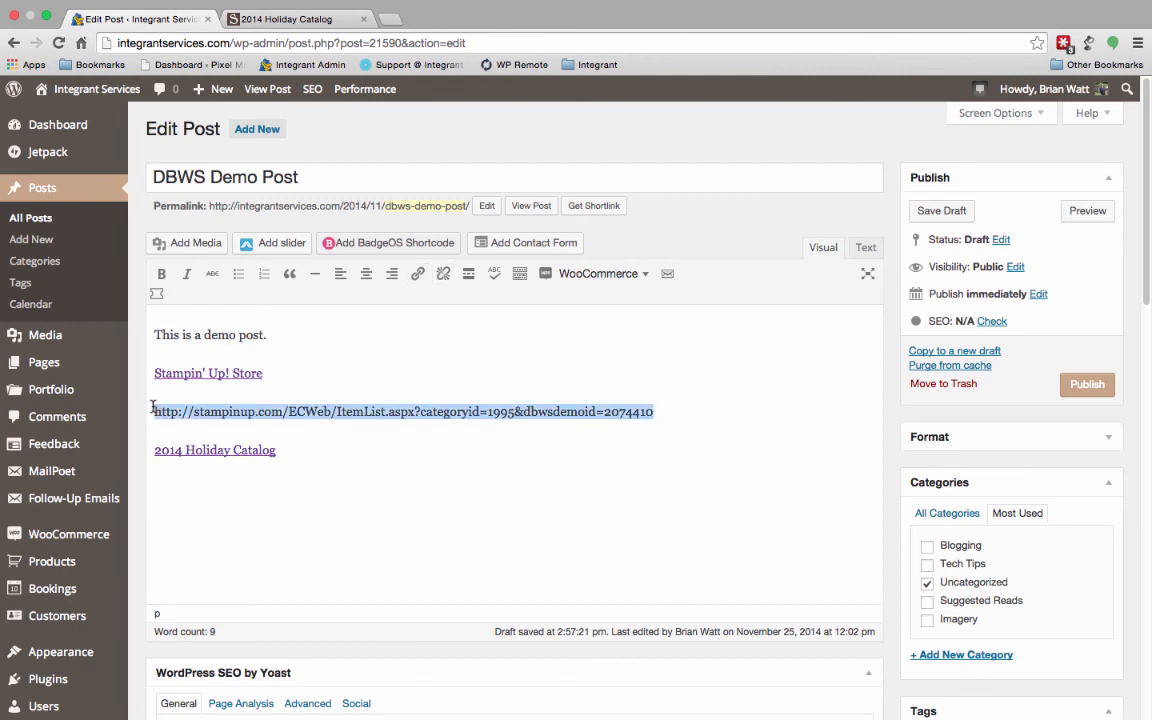
{"action": "key", "text": "BackSpace"}
{"action": "key", "text": "BackSpace"}
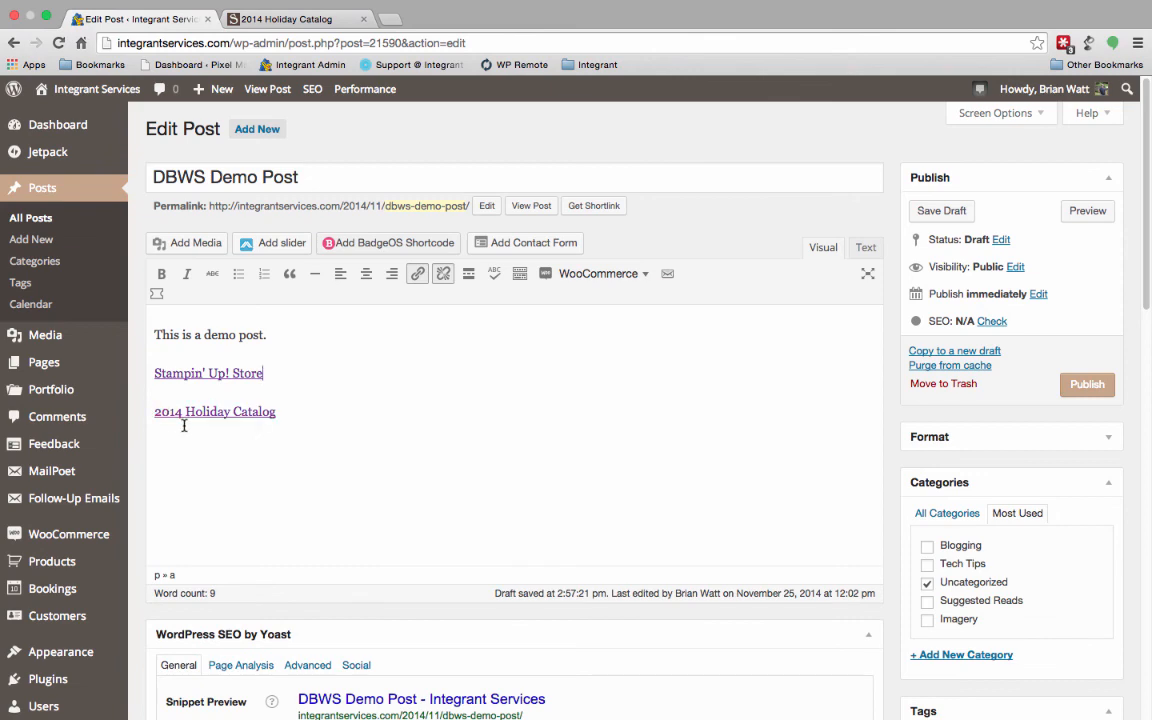
- Check the "2014 Holiday Catalog" link in a new tab and close both store tabs to return to the post
{"action": "right_click", "coordinate": [219, 419]}
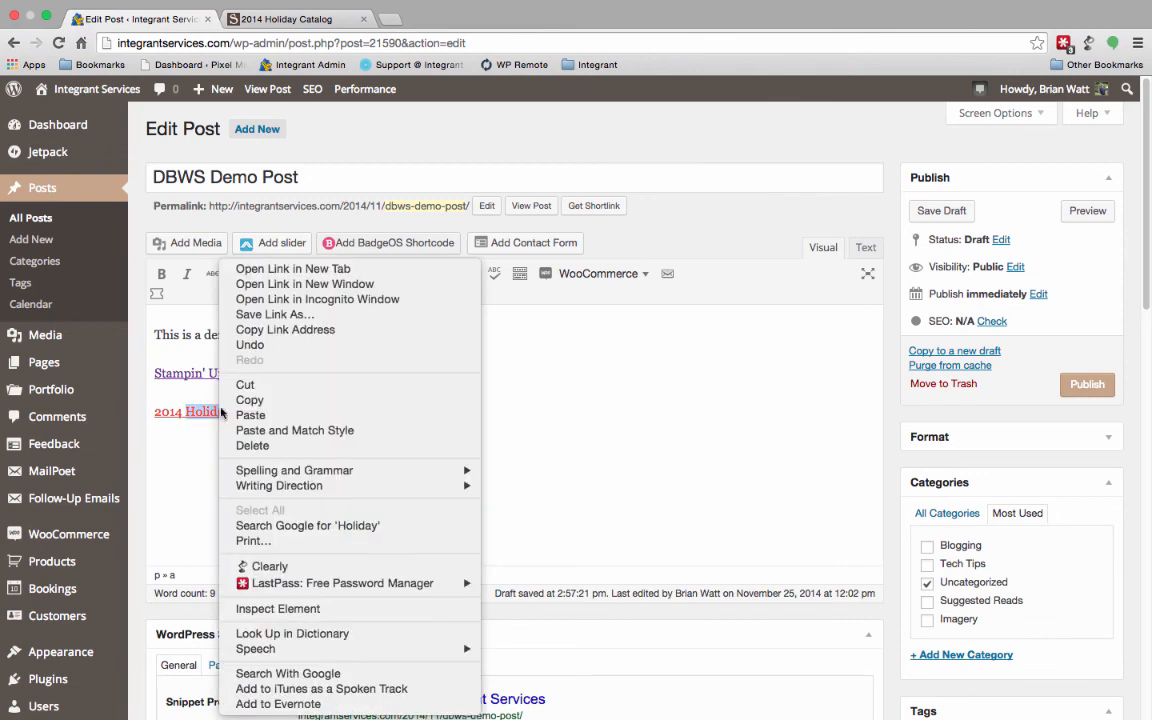
{"action": "left_click", "coordinate": [335, 272]}
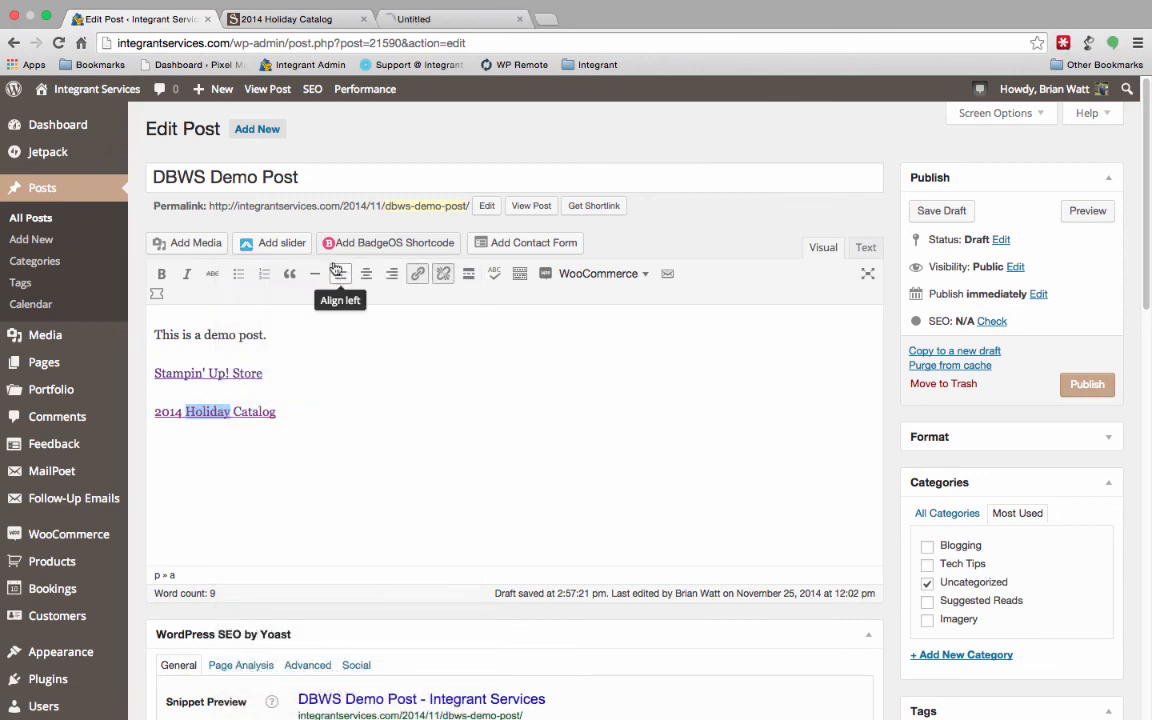
{"action": "left_click", "coordinate": [466, 20]}
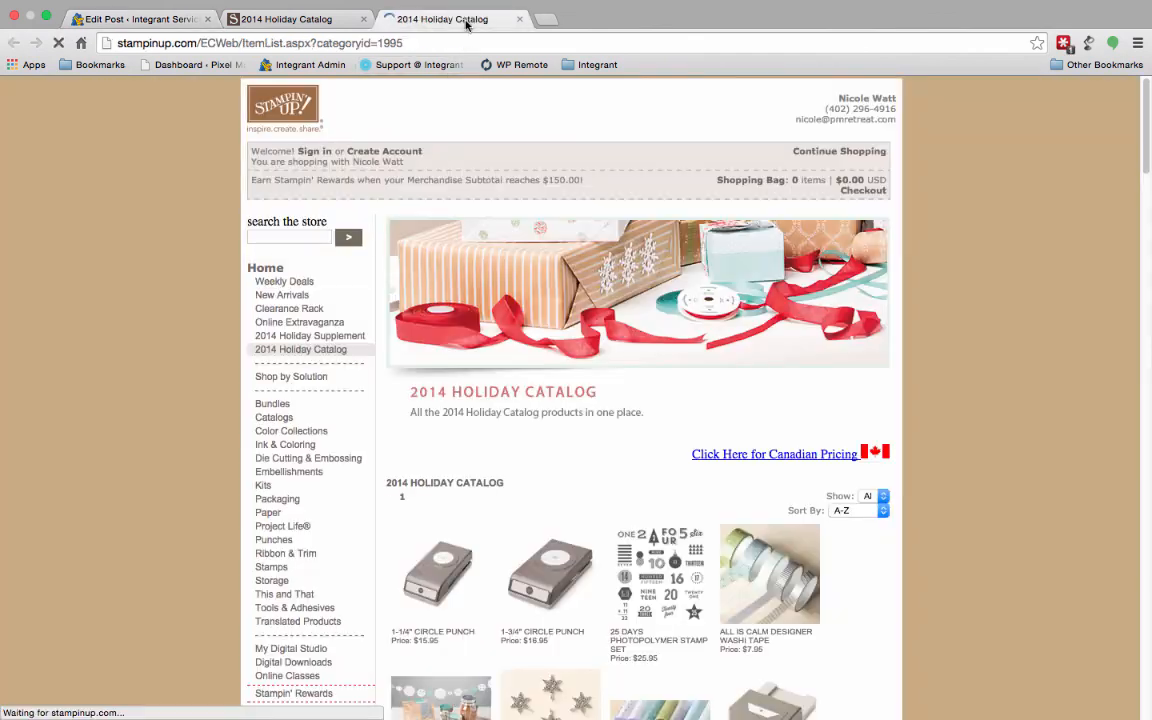
{"action": "left_click", "coordinate": [363, 19]}
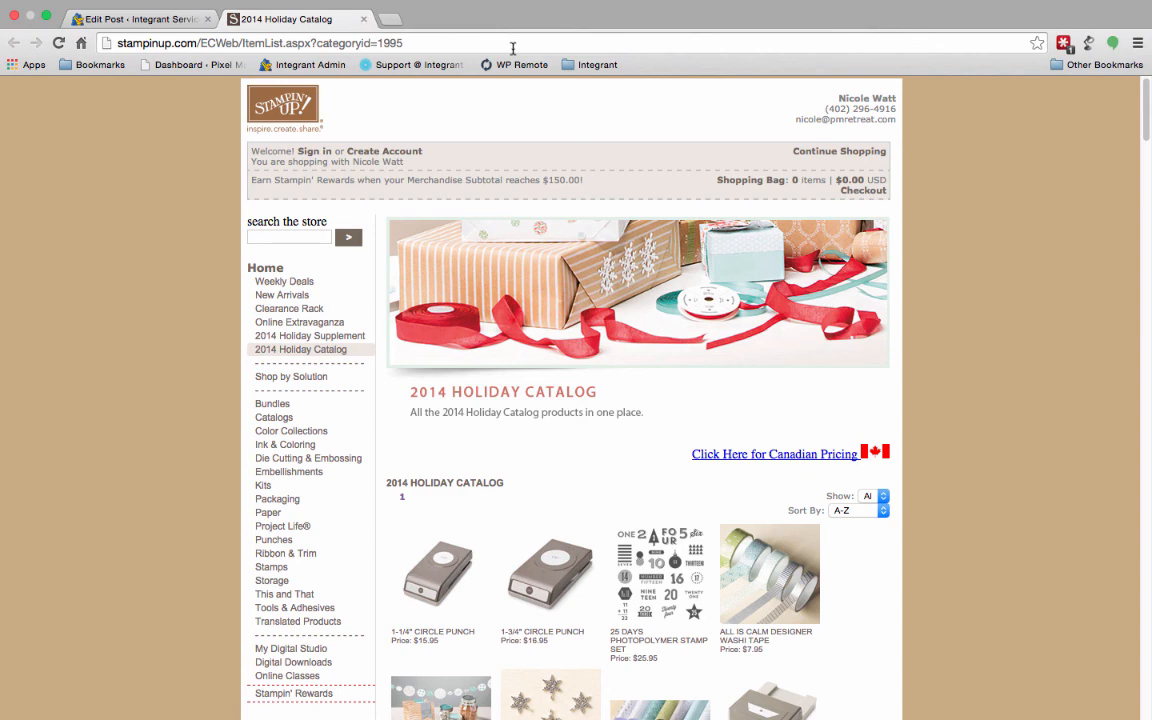
{"action": "left_click", "coordinate": [364, 19]}
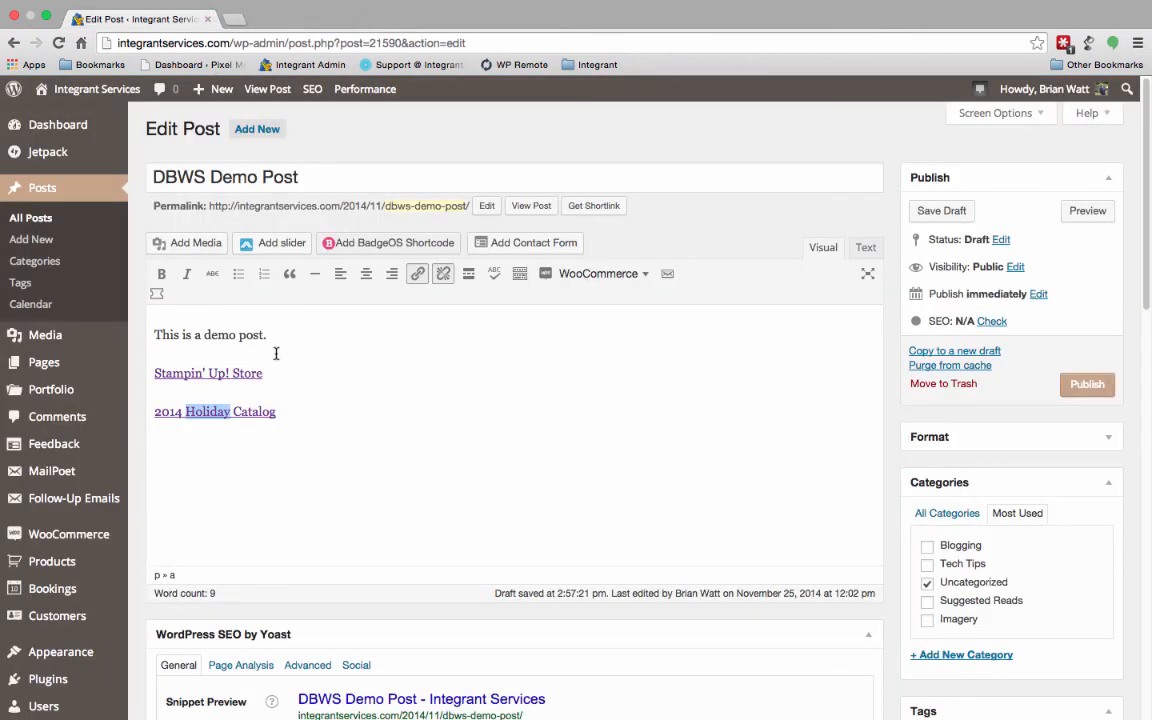
- Deselect the link text and save the "DBWS Demo Post" as a draft
{"action": "left_click", "coordinate": [422, 386]}
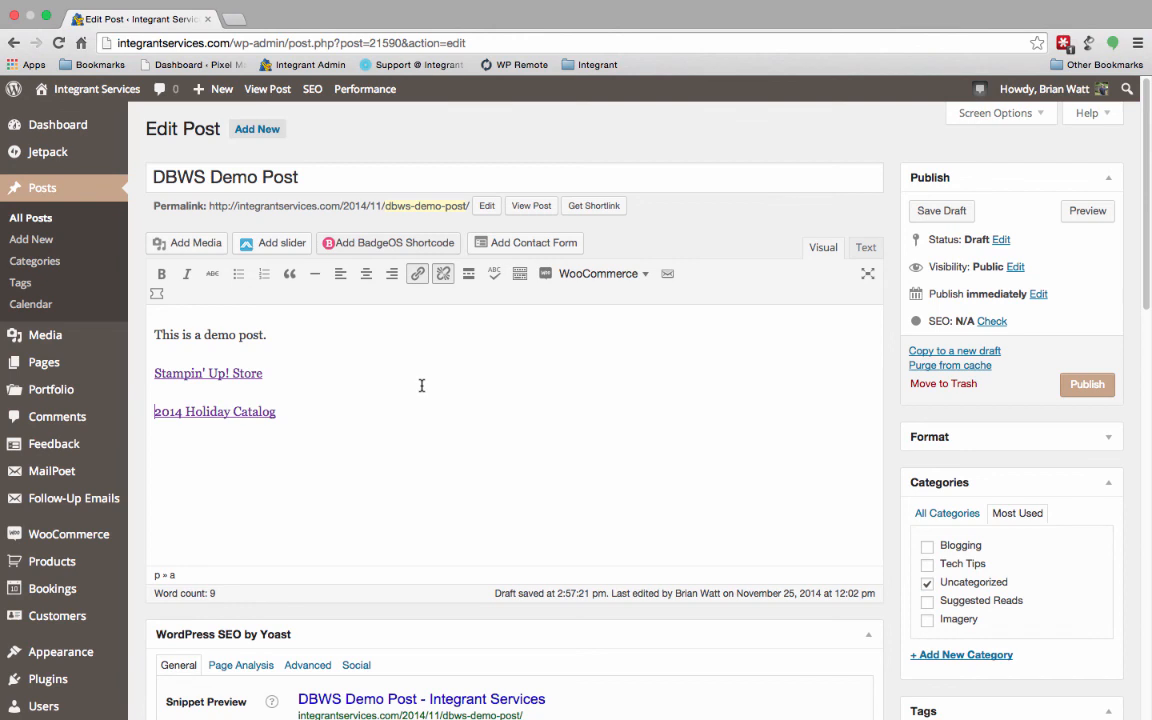
{"action": "left_click", "coordinate": [944, 212]}
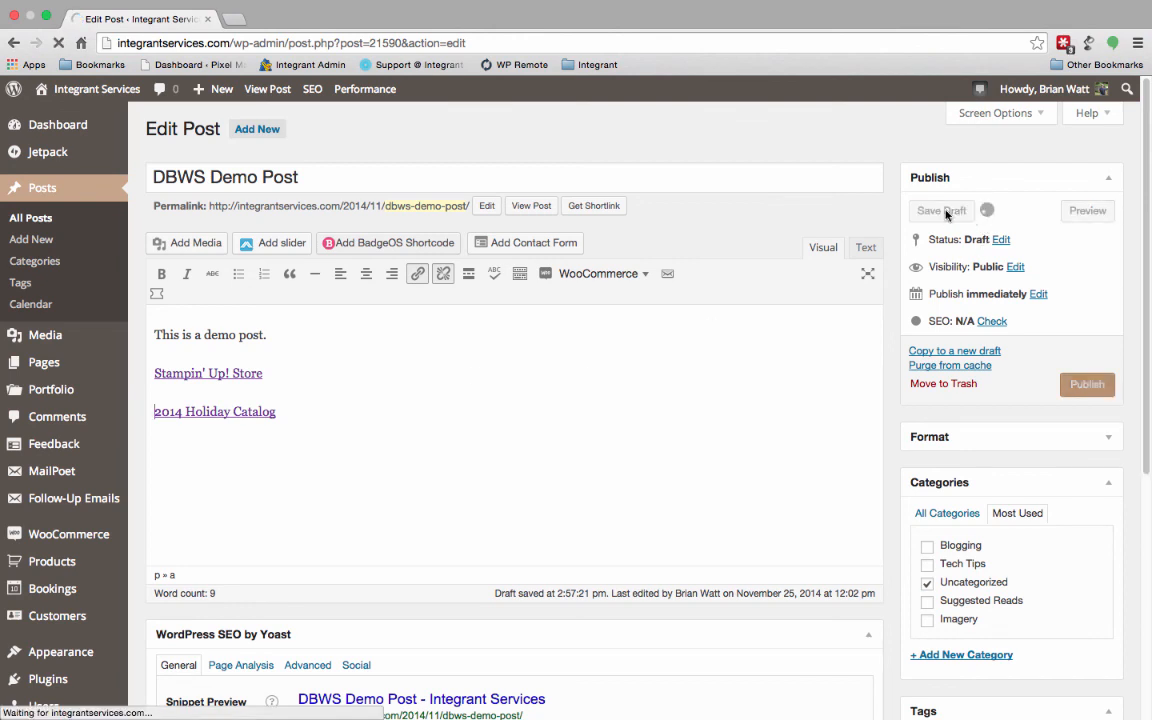